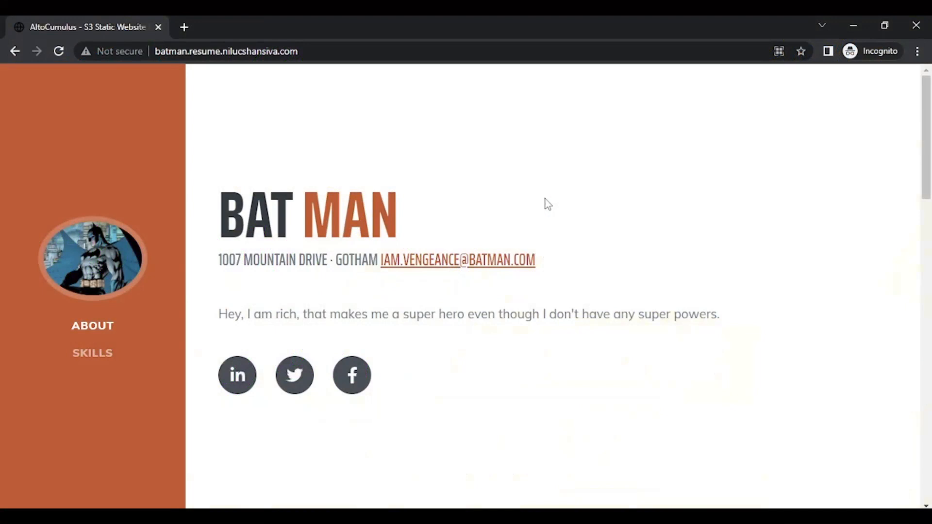
Start creating a CloudFront distribution in the AWS console and choose the batman.resume.nilucshansiva.com S3 bucket as its origin domain
left_click(320, 50)
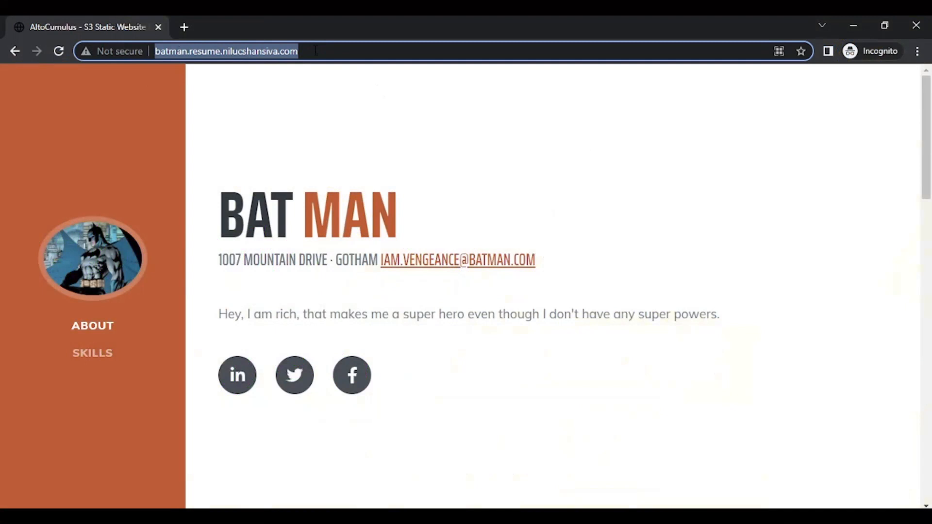
left_click(542, 164)
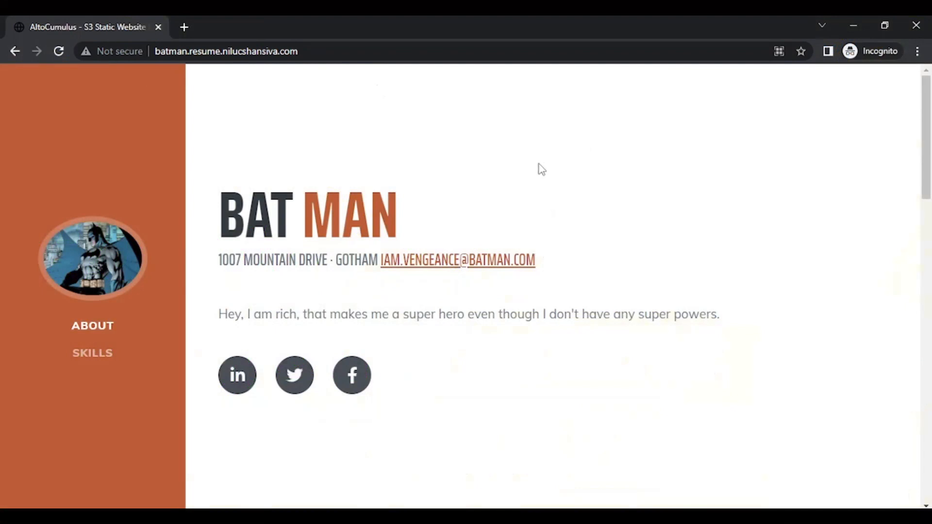
left_click(856, 20)
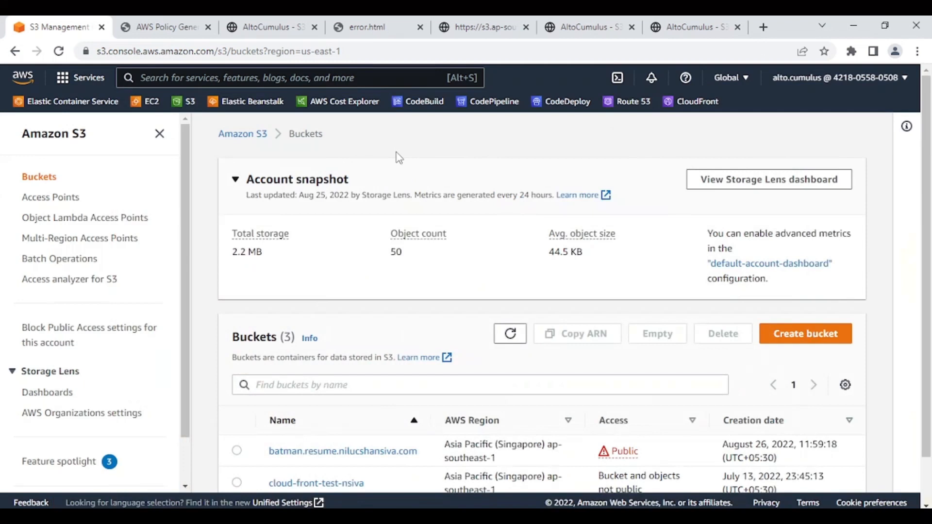
left_click(696, 107)
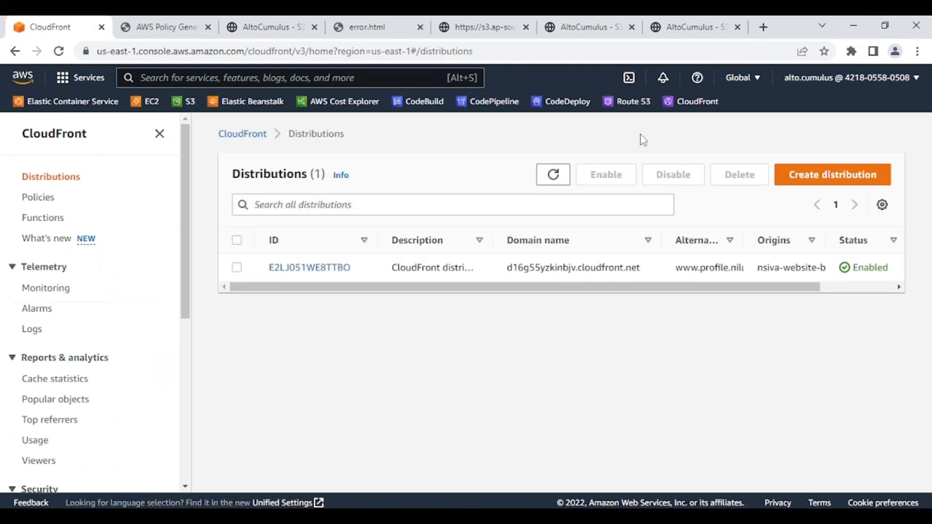
left_click(827, 180)
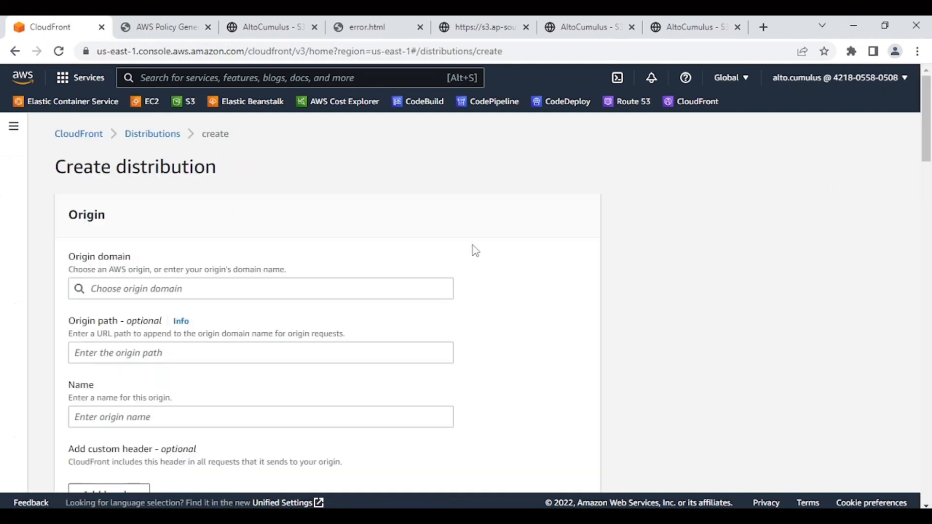
left_click(101, 290)
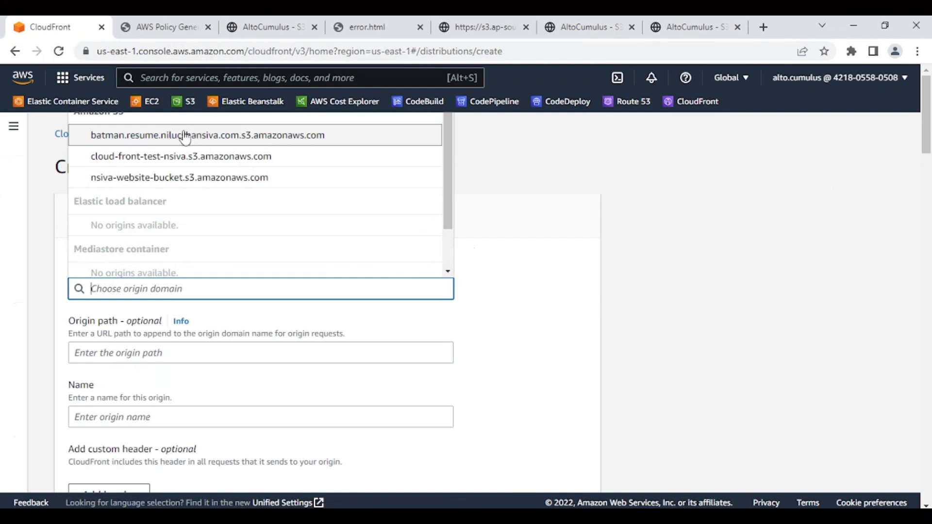
left_click(227, 145)
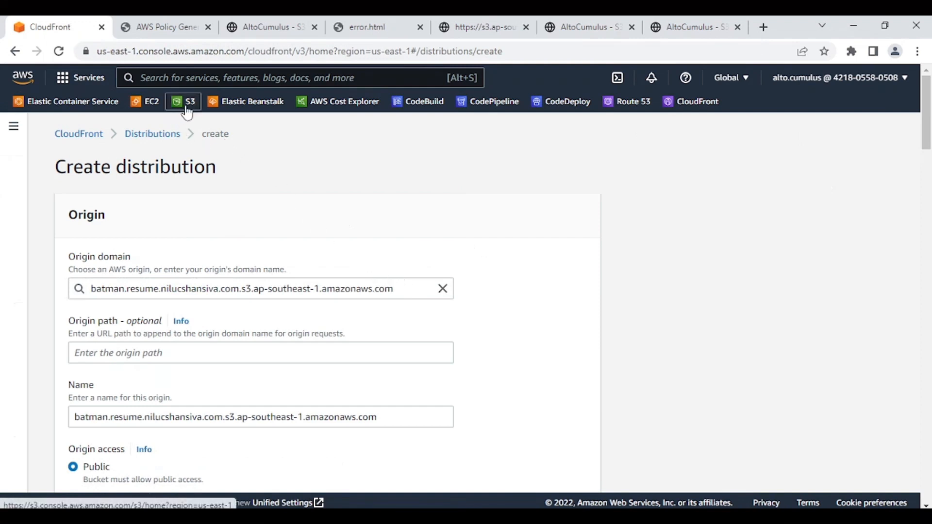
Open S3 in a new window and copy the static website endpoint from the properties of the batman.resume.nilucshansiva.com bucket
right_click(186, 103)
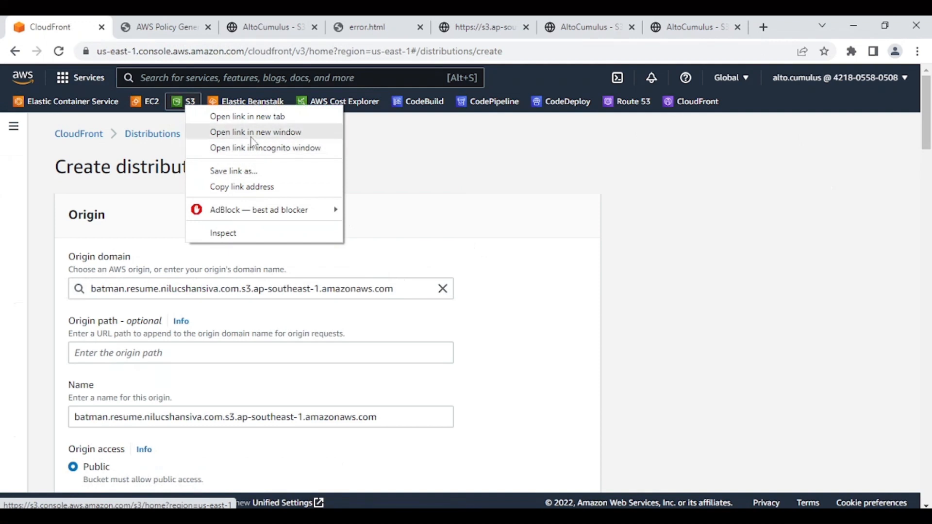
left_click(251, 134)
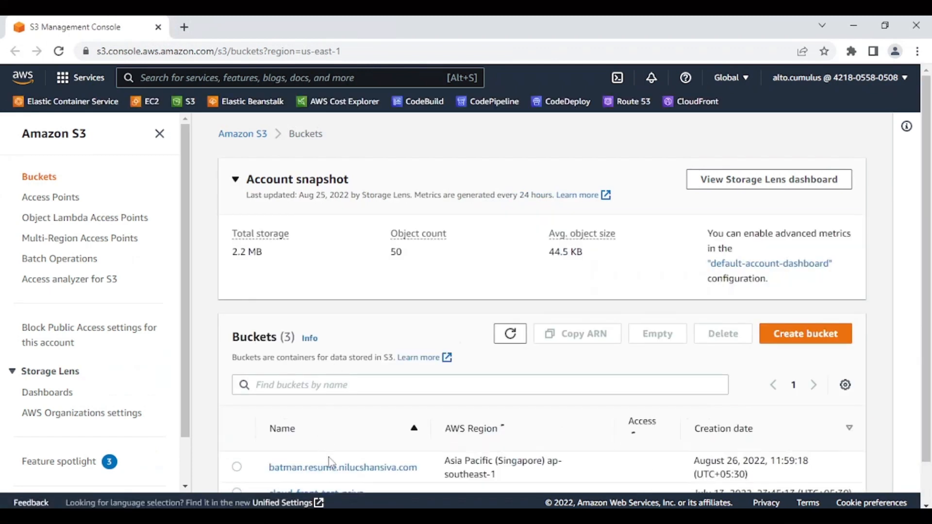
left_click(340, 466)
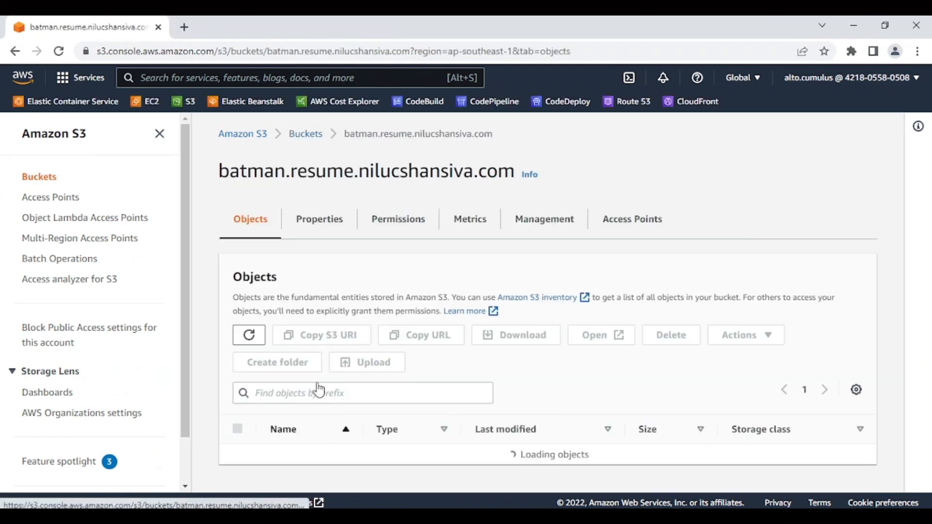
left_click(326, 233)
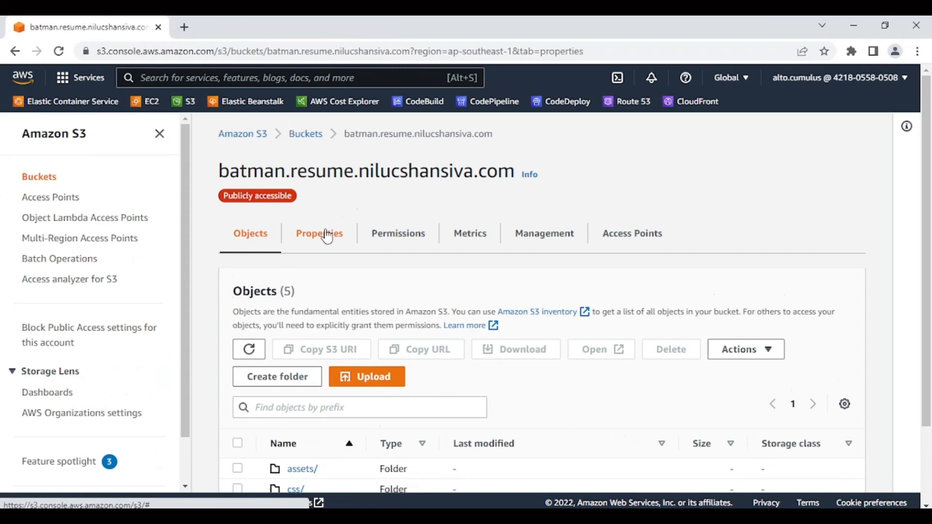
scroll(562, 276, "down", 15)
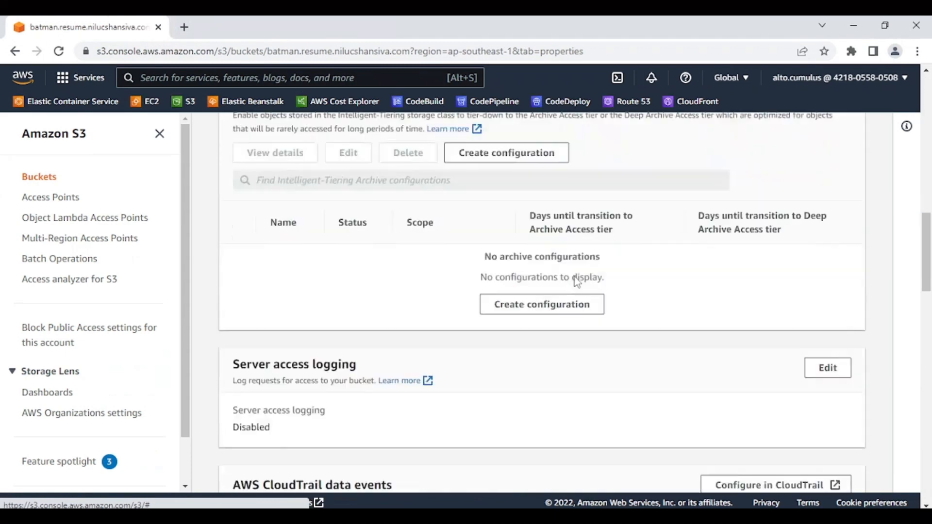
scroll(577, 281, "down", 15)
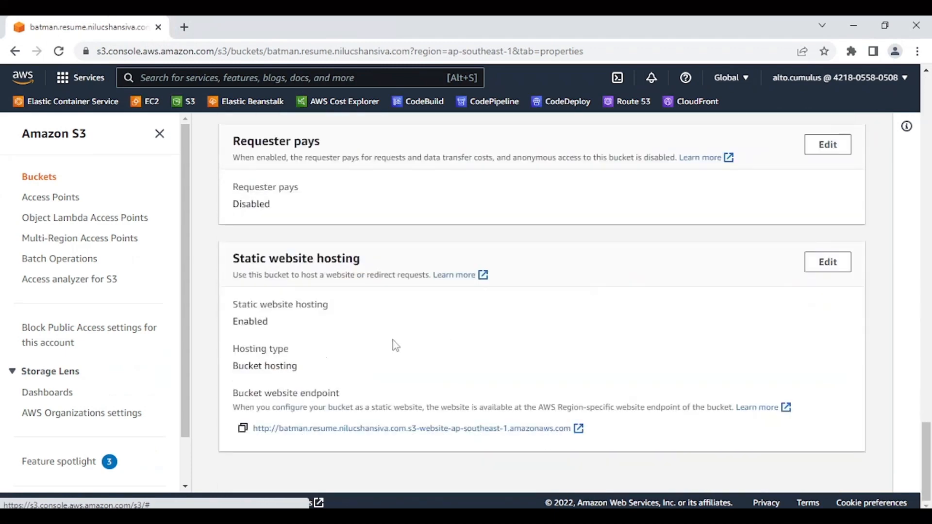
left_click(244, 430)
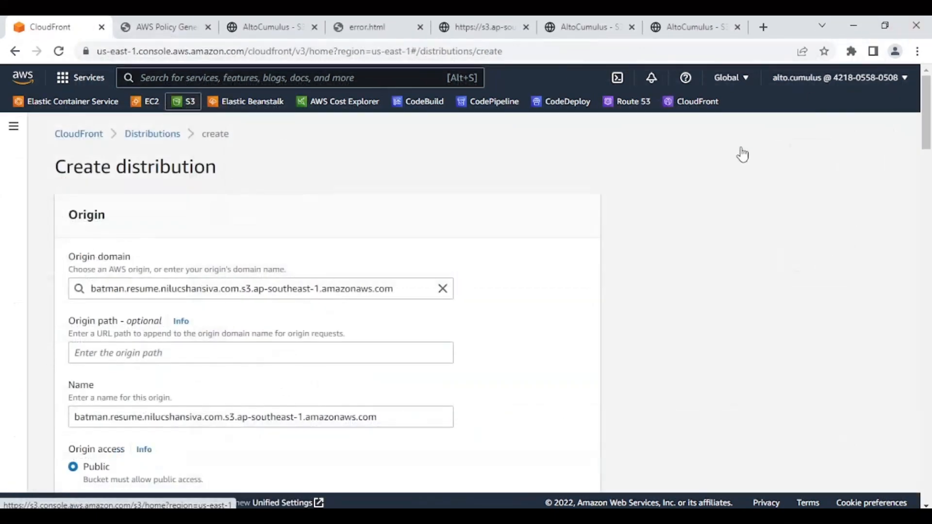
Return to the CloudFront distribution form and replace the origin domain with the copied bucket website endpoint
left_click(412, 289)
left_click_drag(401, 292, 91, 291)
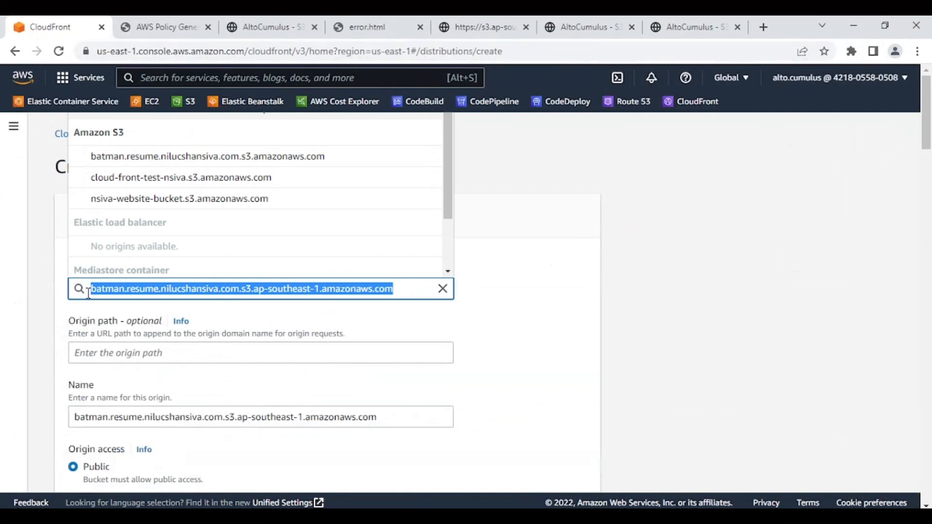
key("ctrl+v")
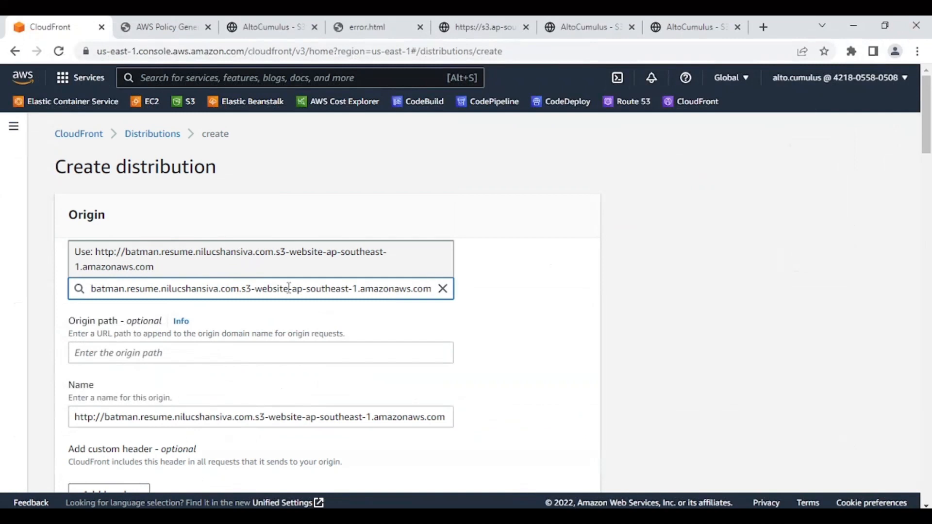
key("Left")
key("Left")
key("Left")
key("Left")
key("Left")
key("Left")
key("Left")
key("Left")
key("Left")
key("Left")
key("Left")
key("Left")
key("Left")
key("Left")
key("Left")
key("Left")
key("Left")
key("Left")
key("Left")
key("Left")
key("Left")
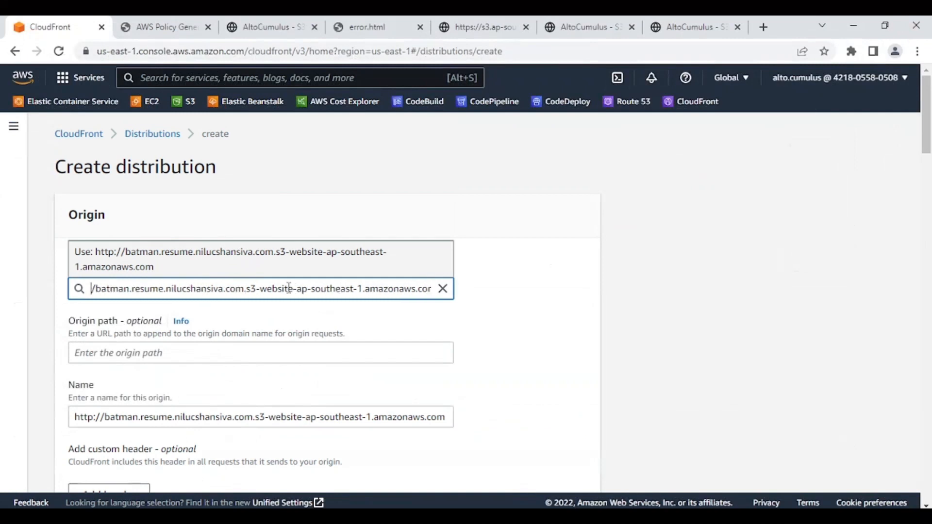
key("Left")
key("Left")
key("Left")
key("Left")
key("Left")
key("Left")
key("Right")
key("Right")
key("Right")
key("Right")
key("Right")
key("Right")
key("Right")
key("Right")
key("Right")
key("Right")
key("Right")
key("Right")
key("Left")
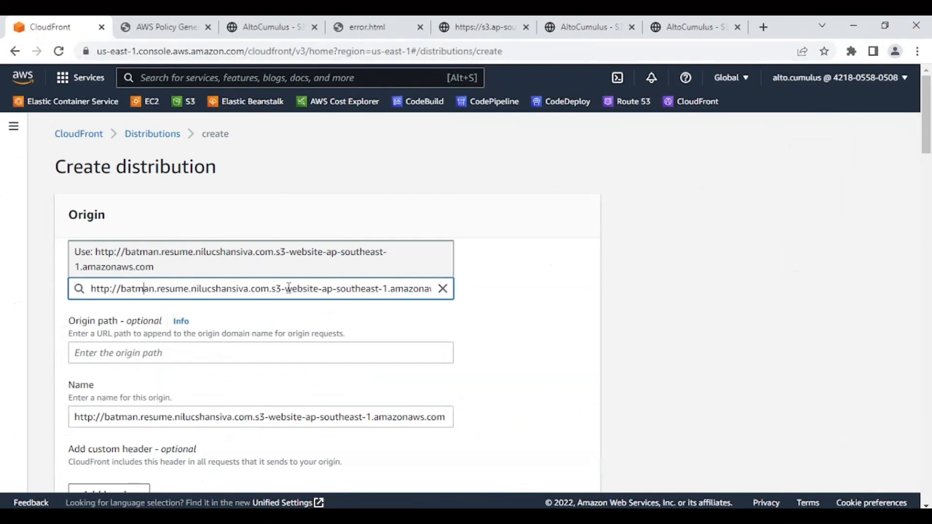
key("Left")
key("Left")
key("Left")
key("Left")
key("BackSpace")
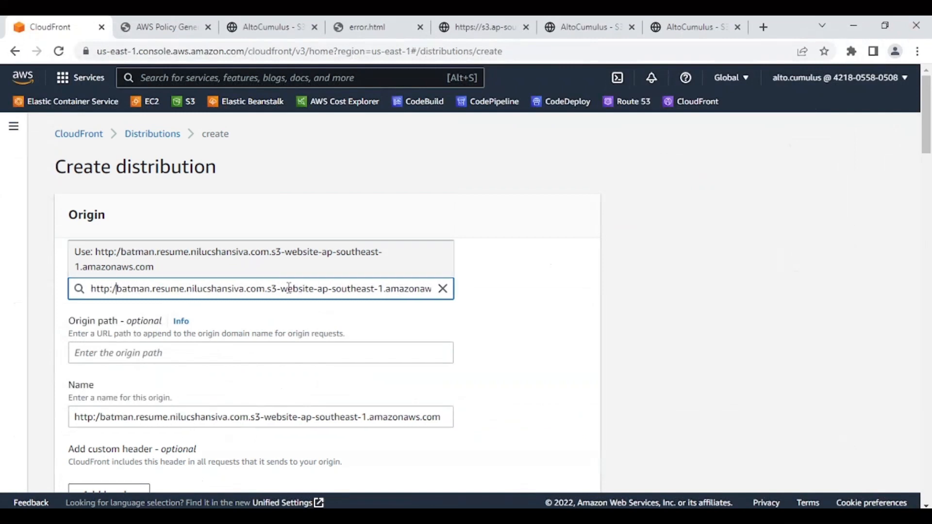
key("BackSpace")
key("BackSpace")
key("BackSpace")
key("BackSpace")
key("BackSpace")
key("BackSpace")
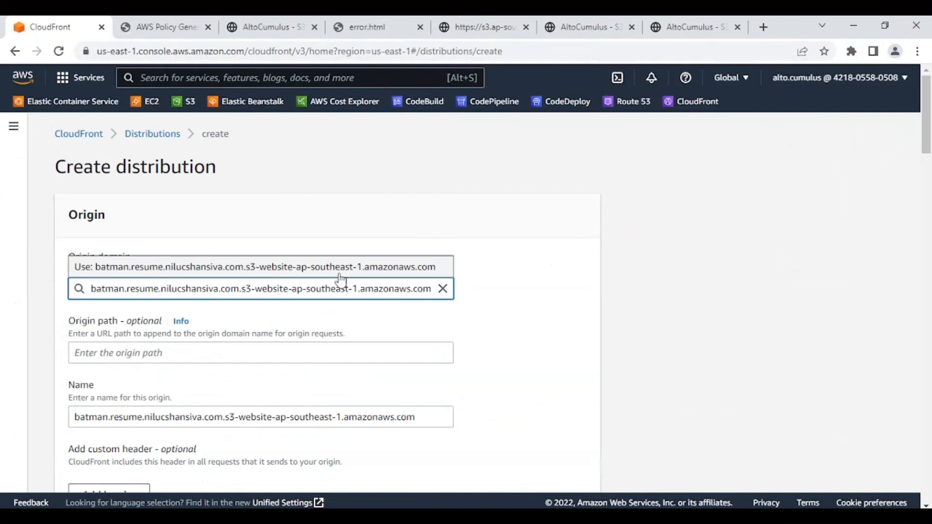
left_click(512, 271)
Set the viewer protocol policy of the default cache behavior to Redirect HTTP to HTTPS
scroll(510, 268, "down", 3)
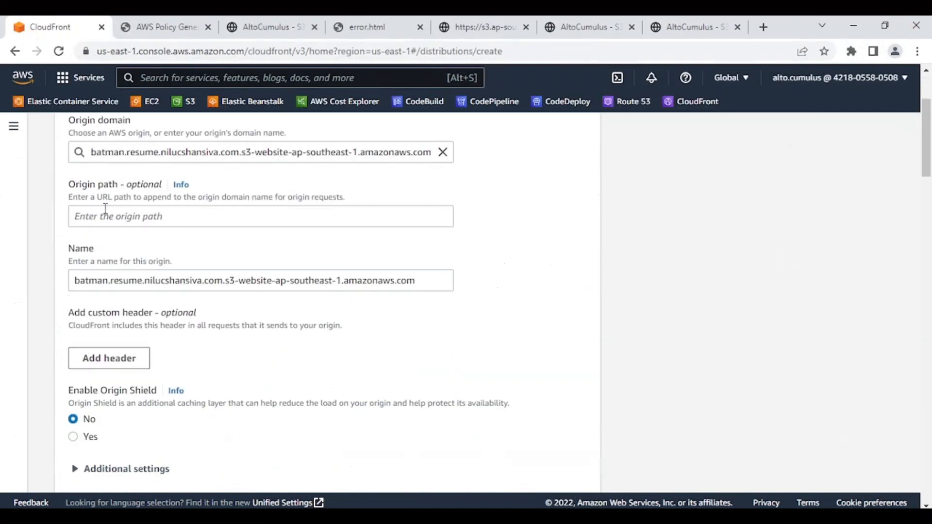
scroll(157, 243, "down", 2)
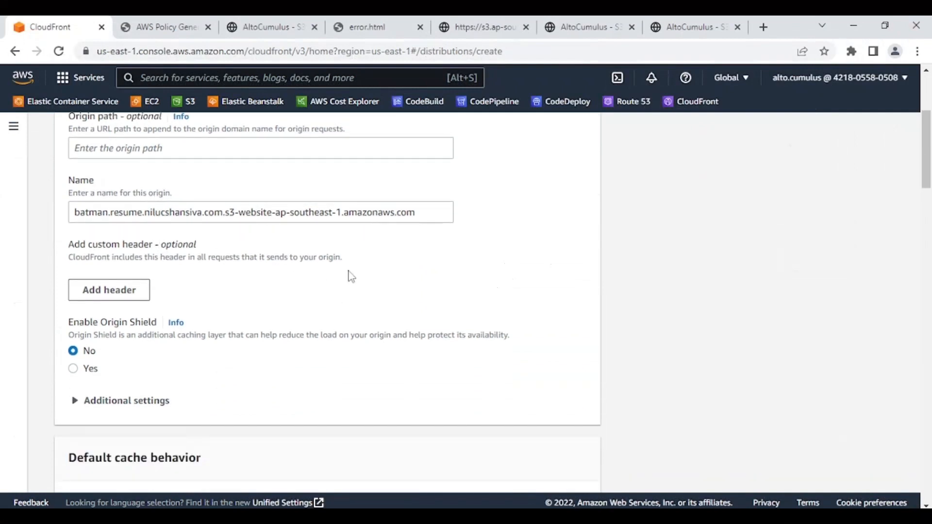
scroll(373, 259, "down", 8)
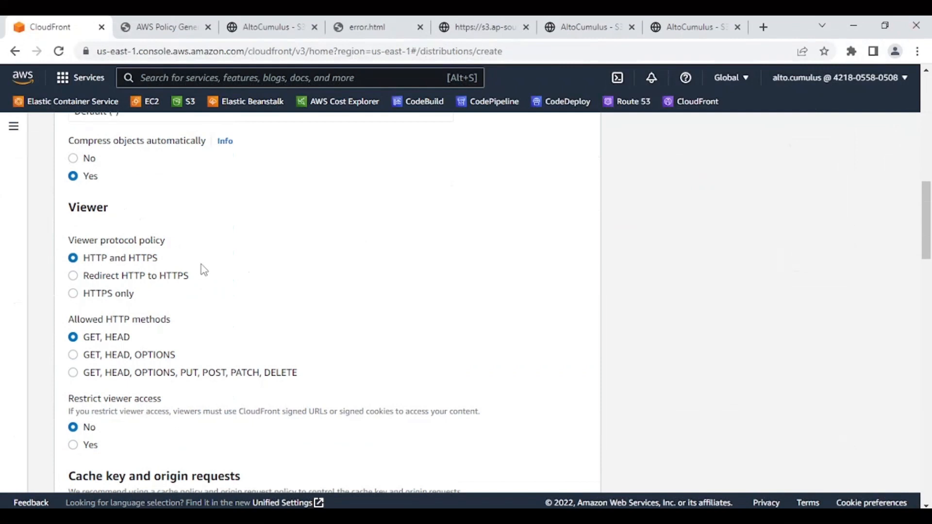
left_click(80, 278)
Open a certificate request in AWS Certificate Manager for the distribution's custom SSL certificate
scroll(316, 283, "down", 3)
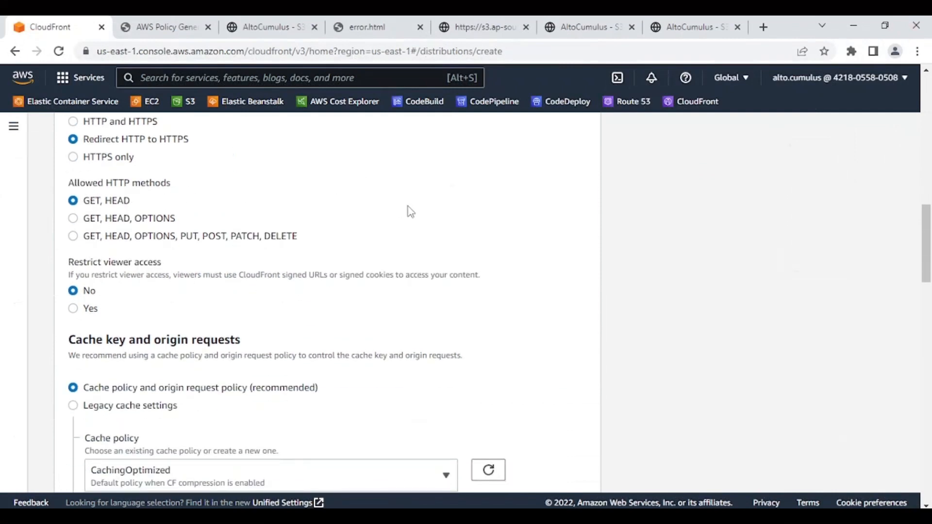
scroll(411, 212, "down", 3)
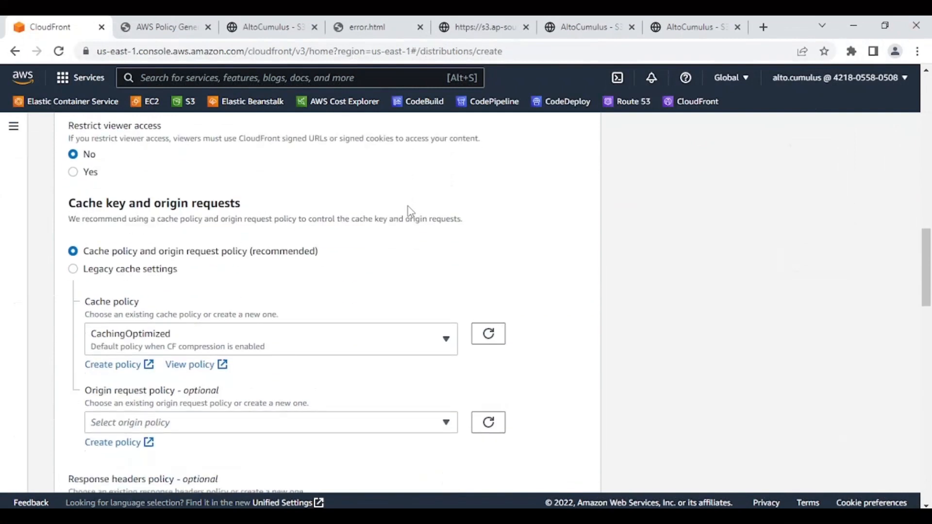
scroll(410, 212, "down", 6)
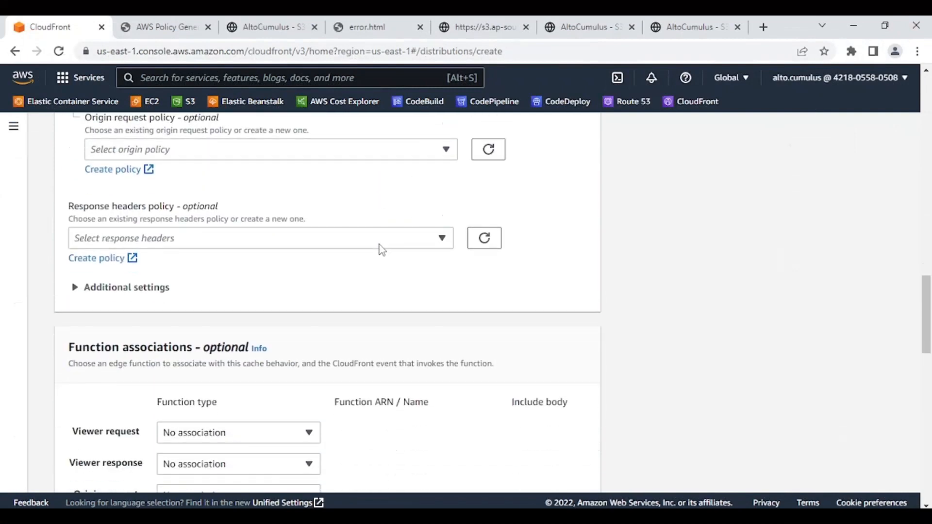
scroll(382, 250, "down", 3)
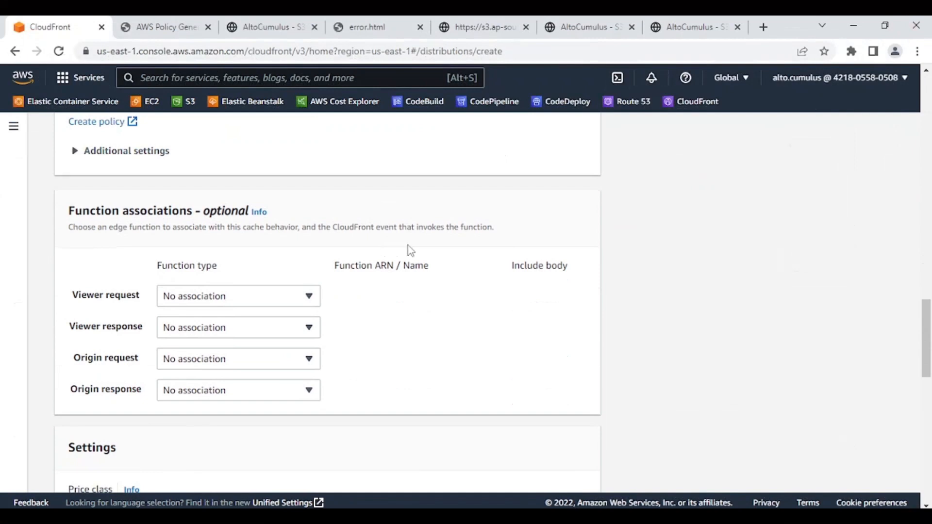
scroll(726, 291, "down", 3)
scroll(639, 292, "down", 2)
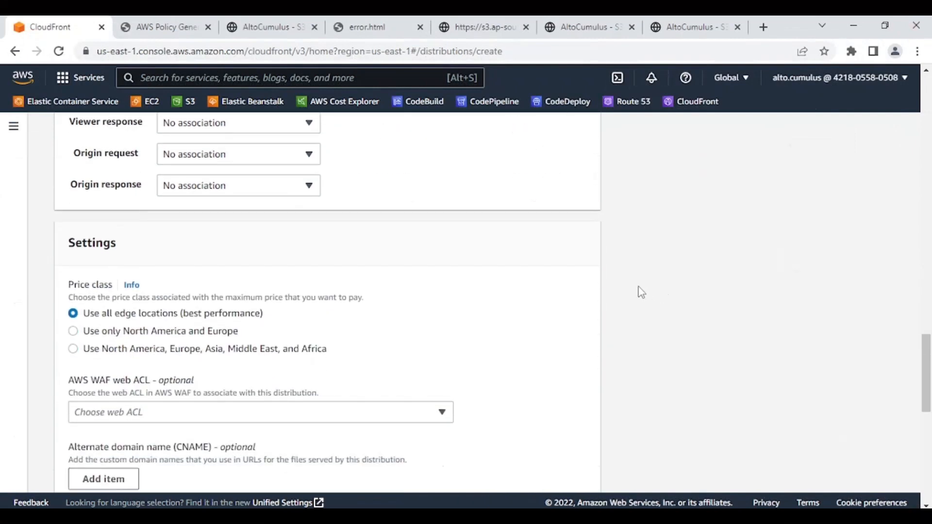
scroll(634, 289, "down", 4)
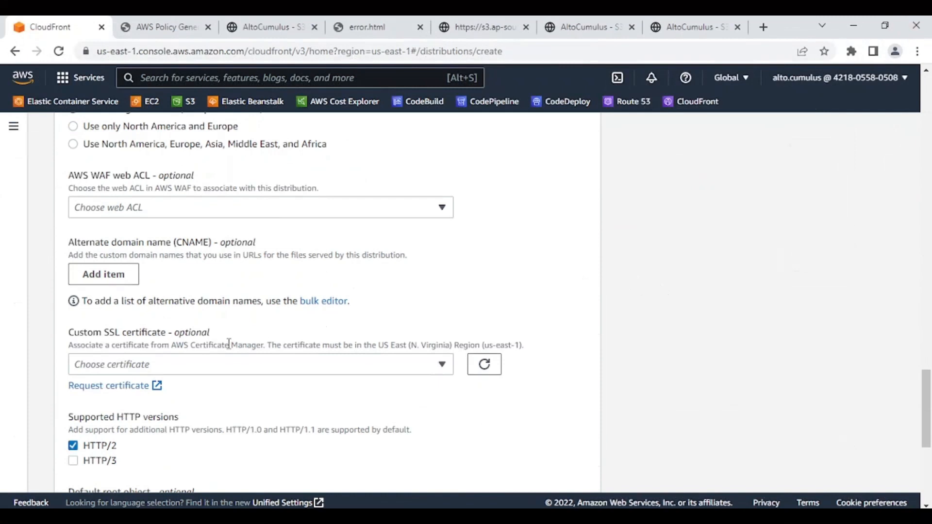
left_click(99, 387)
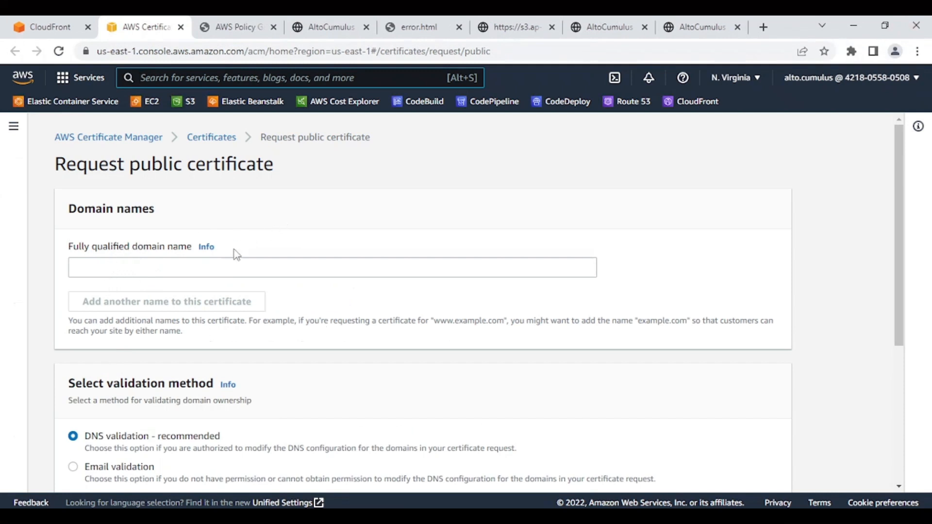
Enter batman.resume.nilucshansiva.com as the fully qualified domain name of the public certificate
left_click(103, 267)
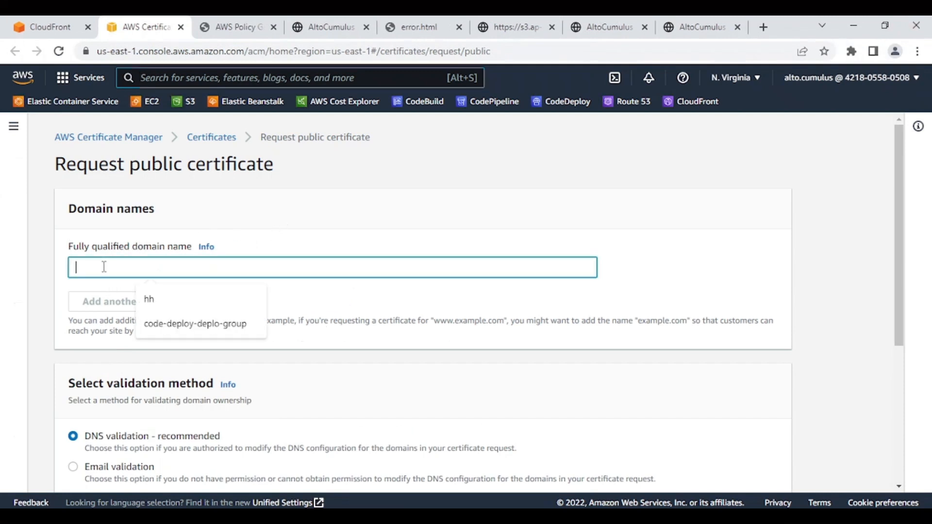
type("batman")
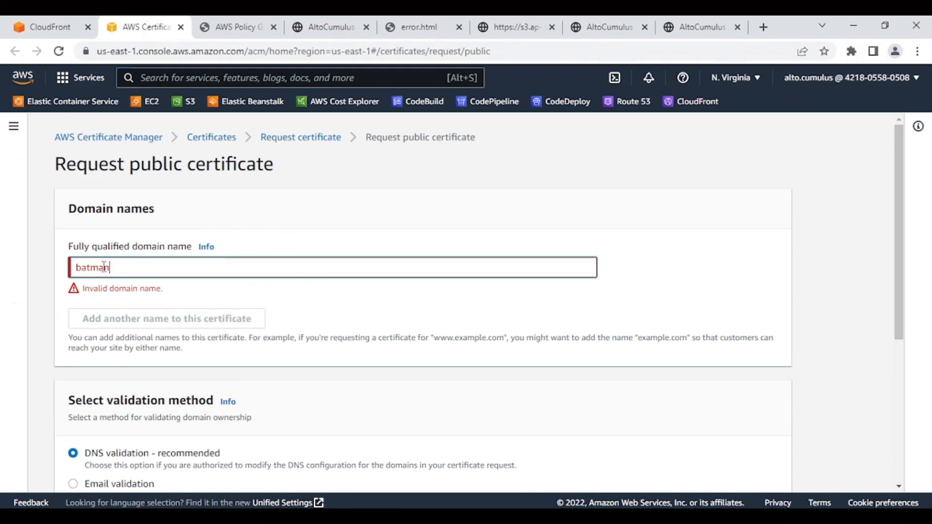
type(".resume.")
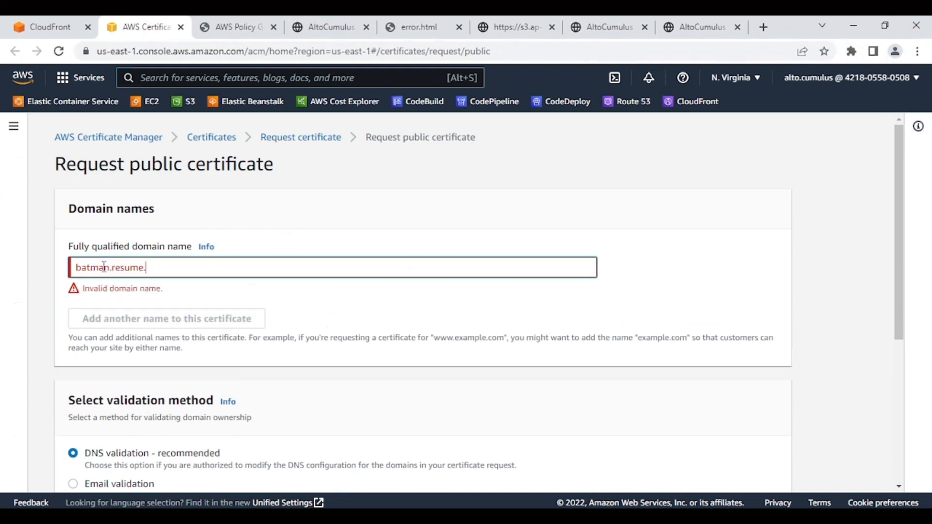
type("niluc")
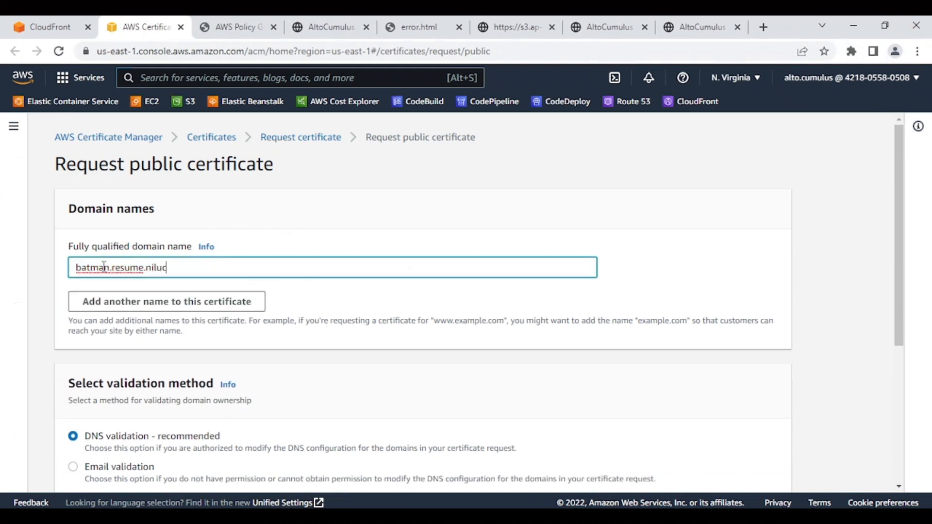
type("shansiva.com")
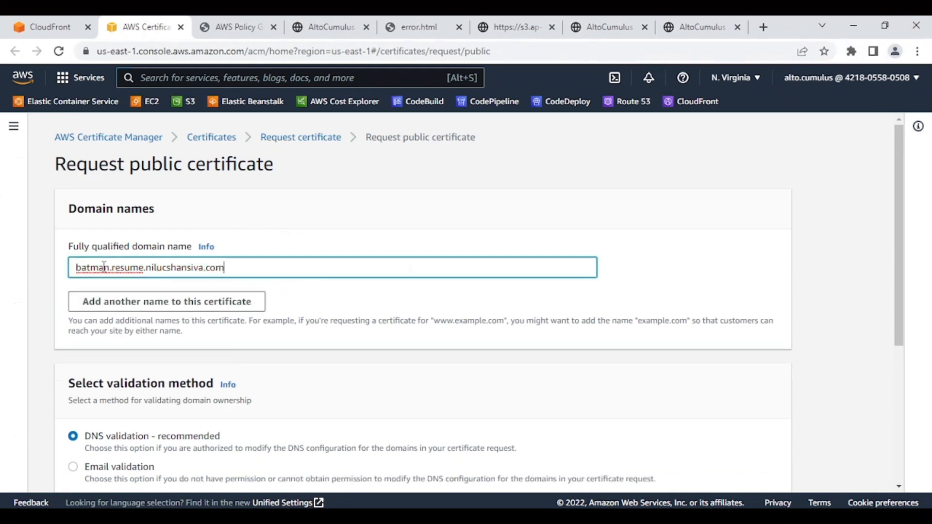
left_click(154, 308)
left_click(108, 305)
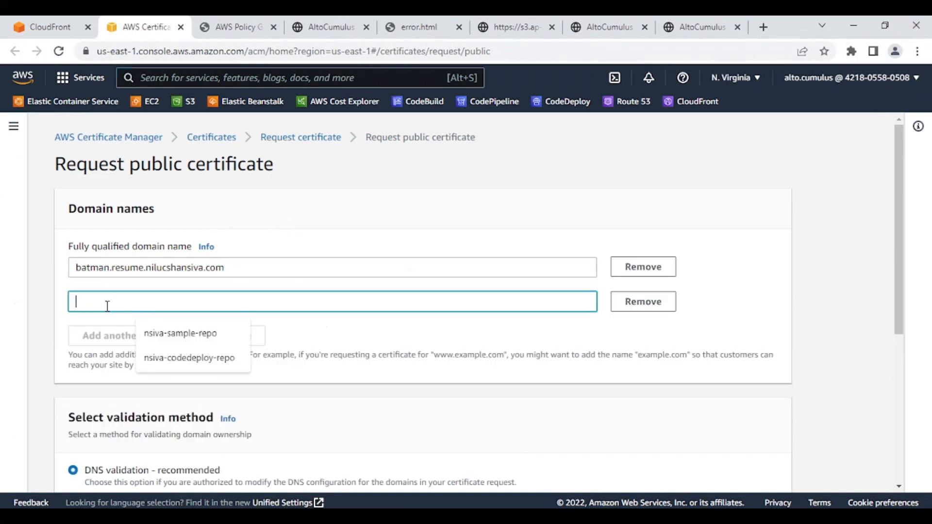
type("www.b")
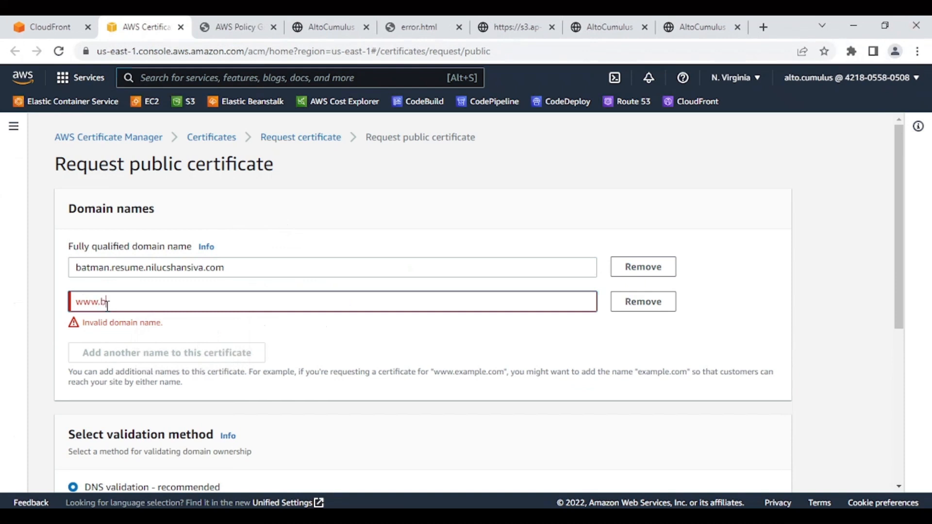
type("atman.resume.nilucshansia")
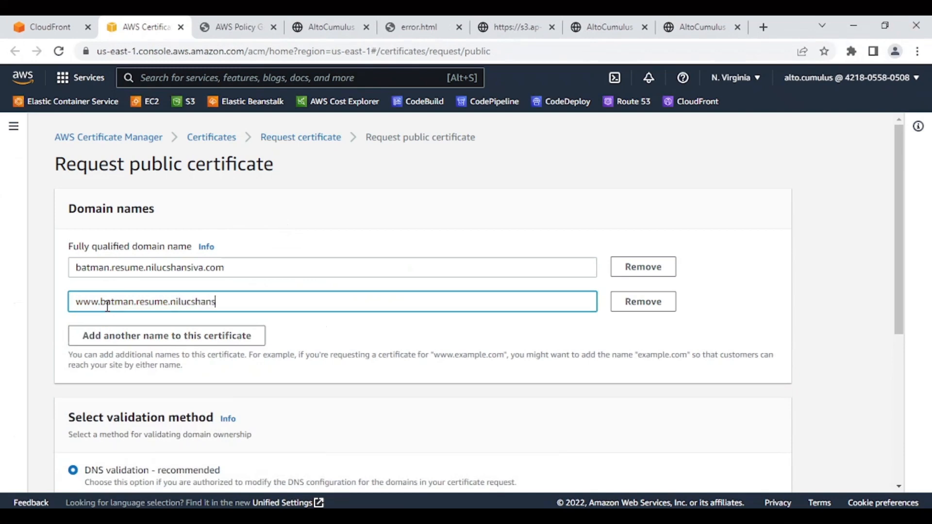
key("BackSpace")
type("va.com")
scroll(333, 344, "down", 5)
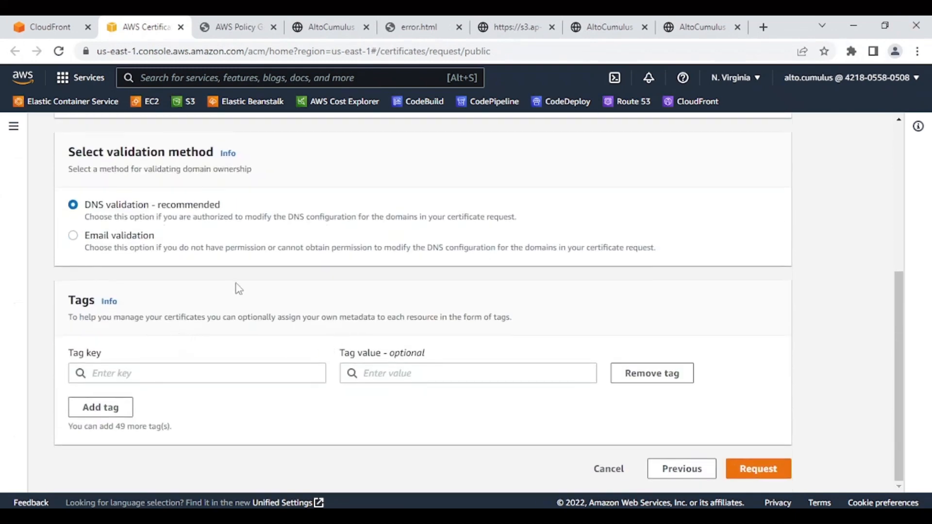
left_click(775, 473)
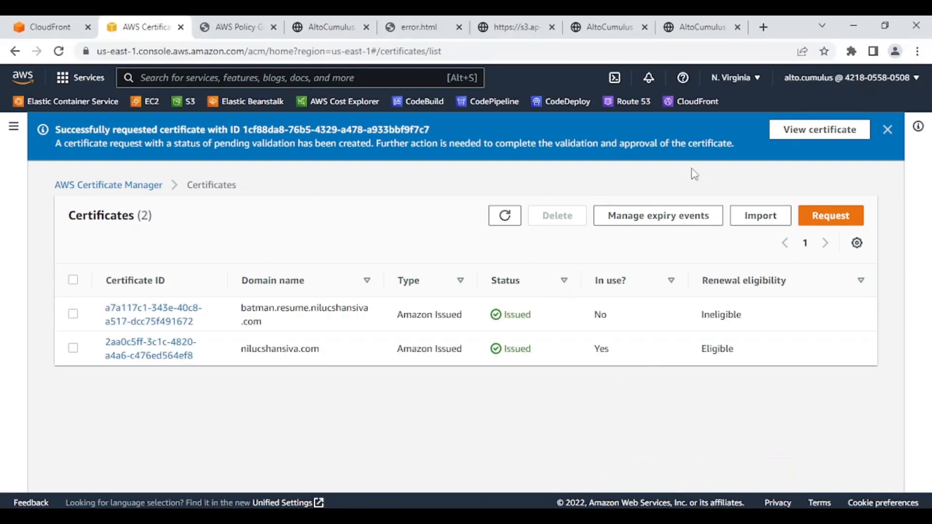
Open the newly requested certificate and create the validation CNAME records for both of its domains in Route 53
left_click(808, 136)
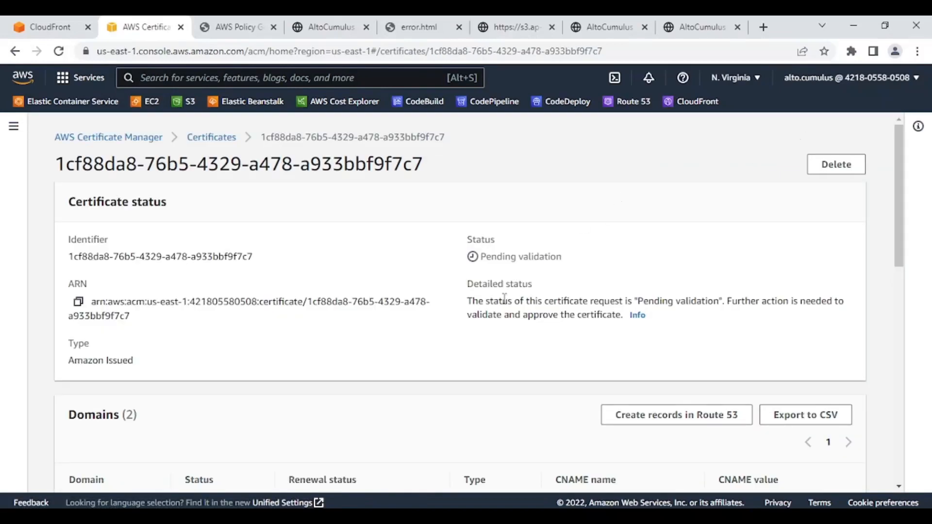
scroll(504, 298, "down", 5)
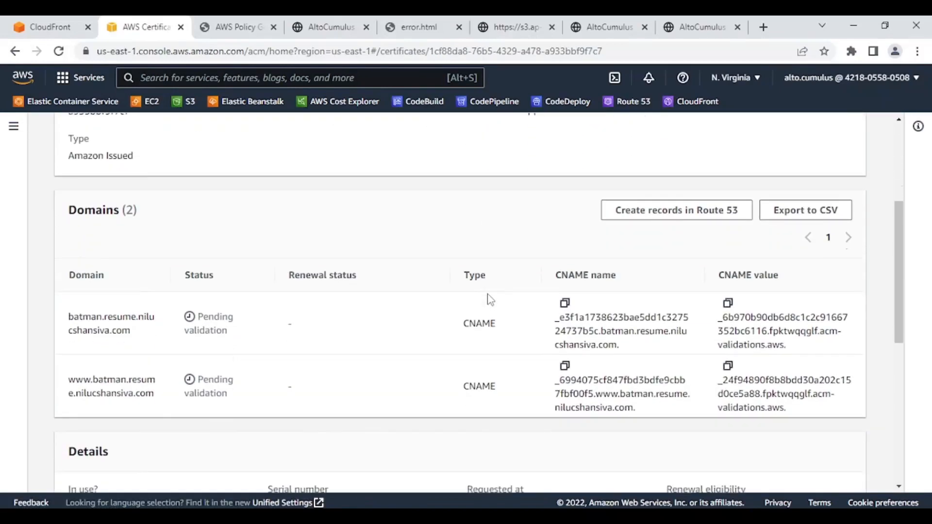
scroll(490, 300, "up", 3)
scroll(489, 298, "down", 2)
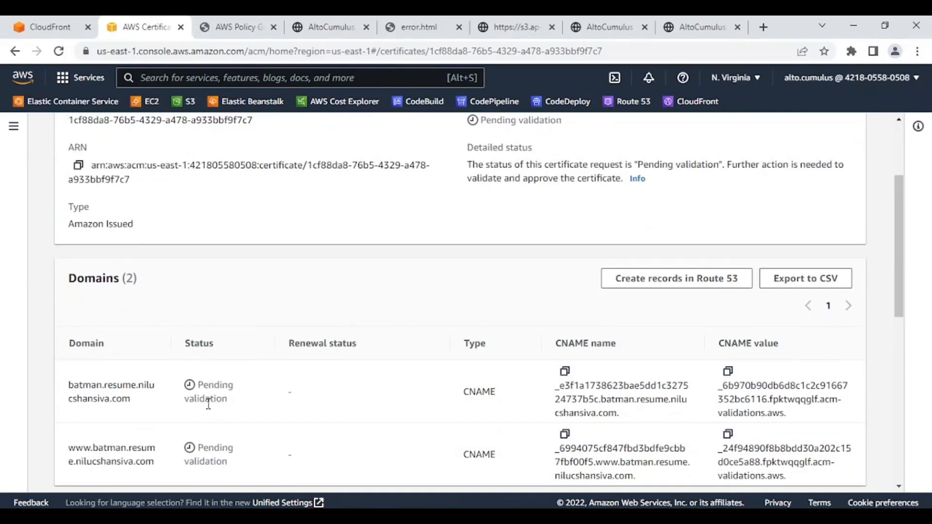
scroll(324, 315, "down", 1)
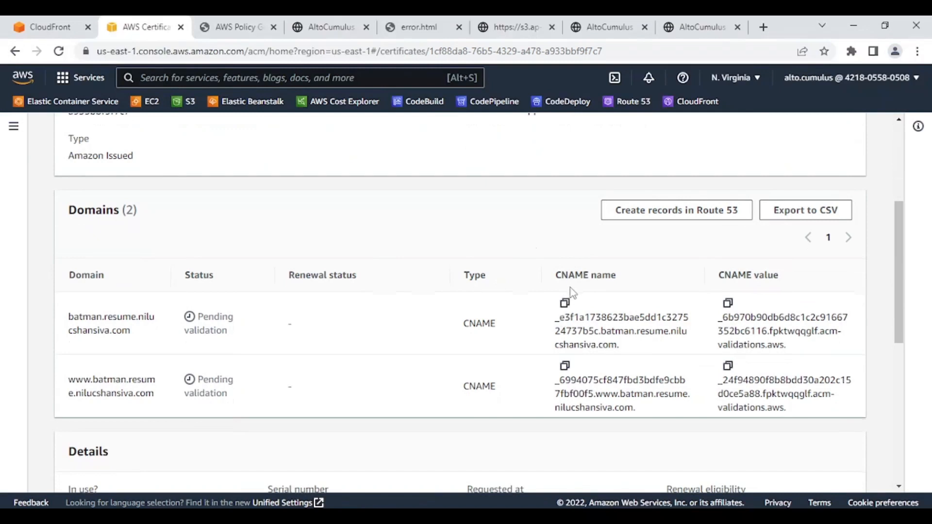
left_click(642, 214)
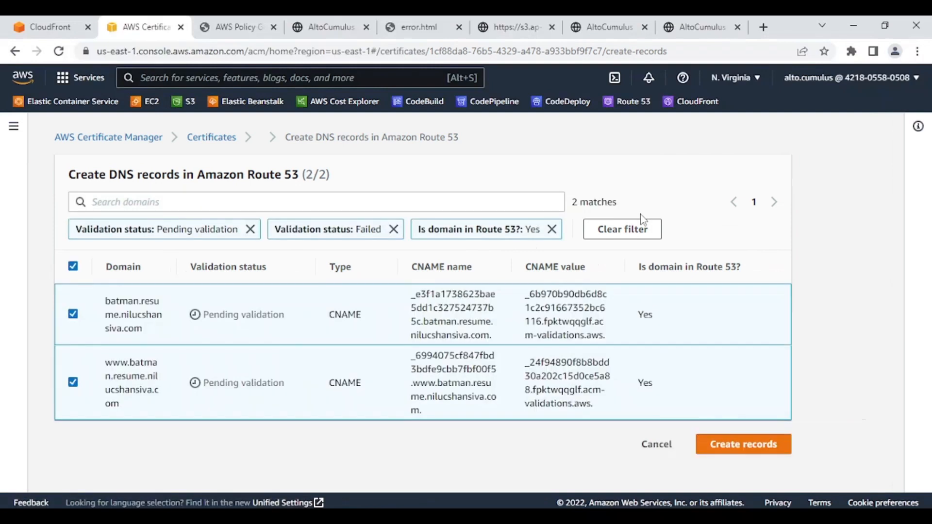
left_click(741, 452)
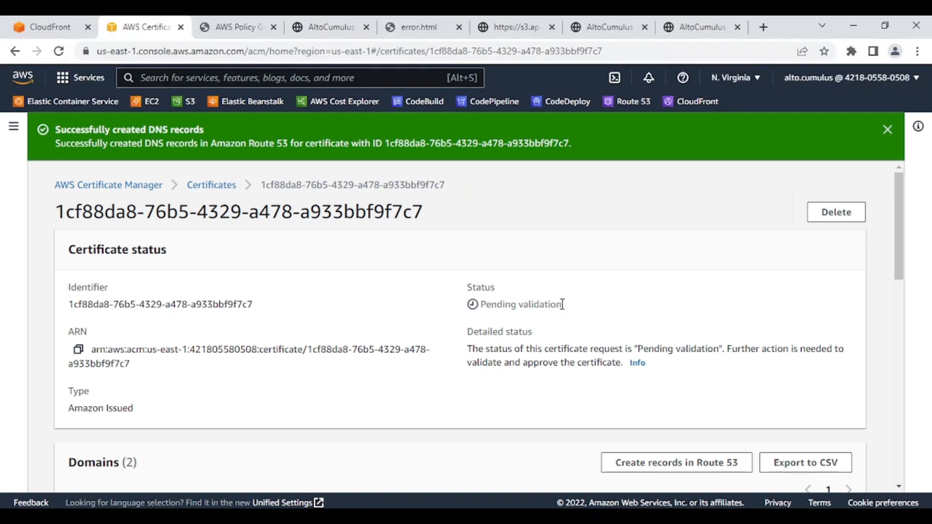
Examine the records of the nilucshansiva.com hosted zone in Route 53, checking the validation CNAME names and values
left_click(631, 106)
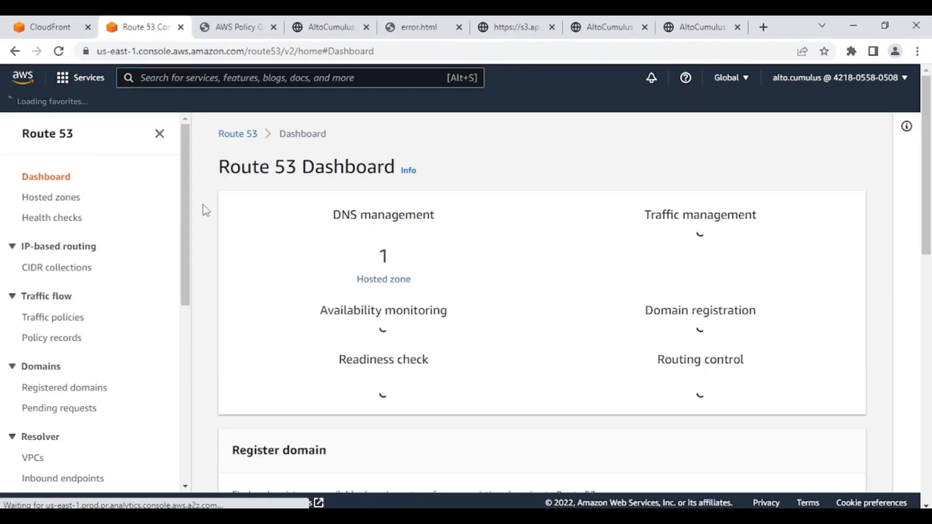
left_click(393, 289)
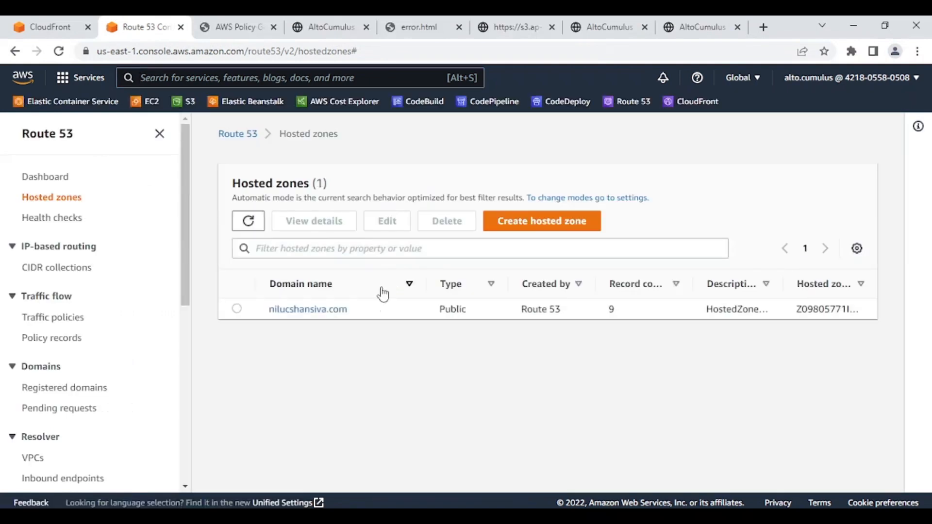
left_click(327, 316)
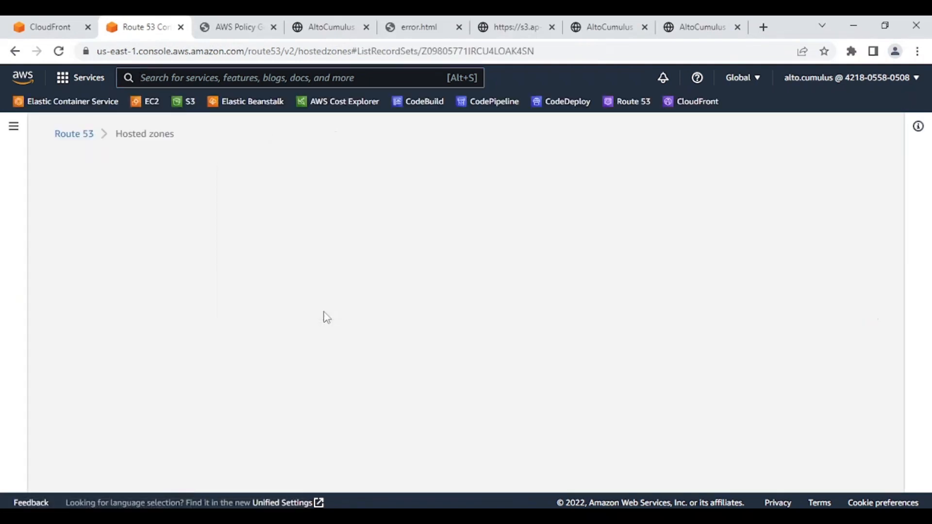
scroll(235, 293, "down", 2)
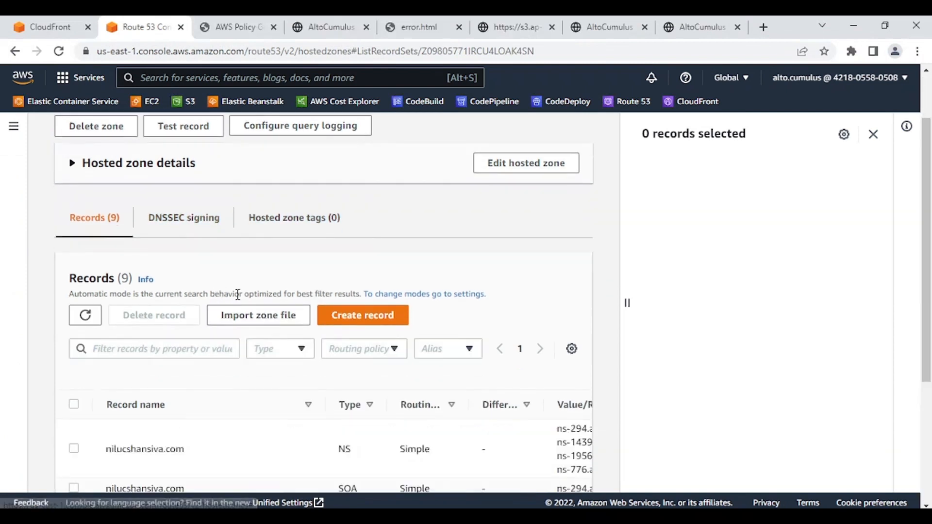
scroll(287, 311, "down", 3)
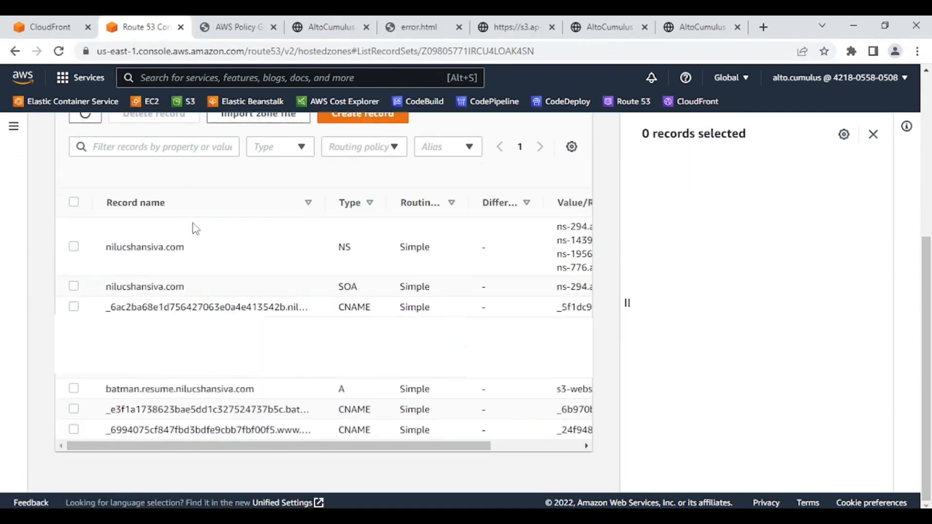
scroll(290, 306, "down", 2)
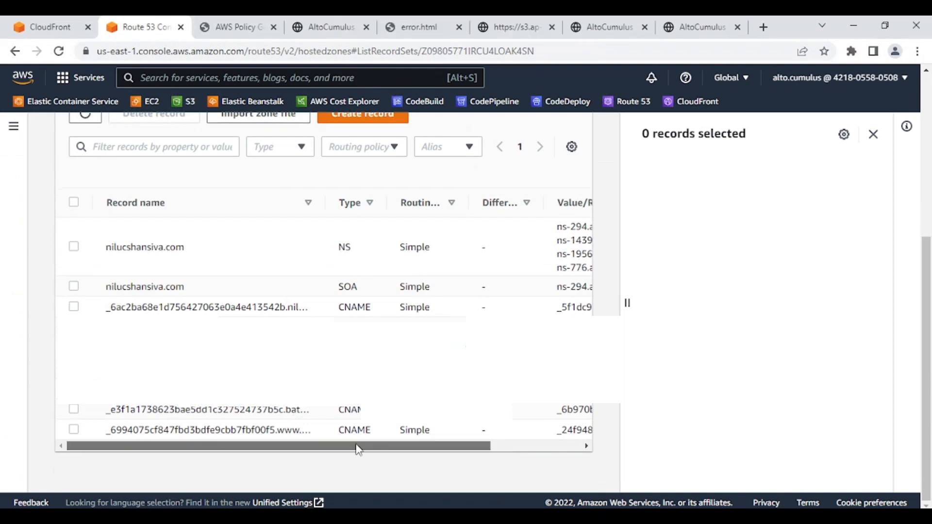
left_click_drag(355, 447, 275, 431)
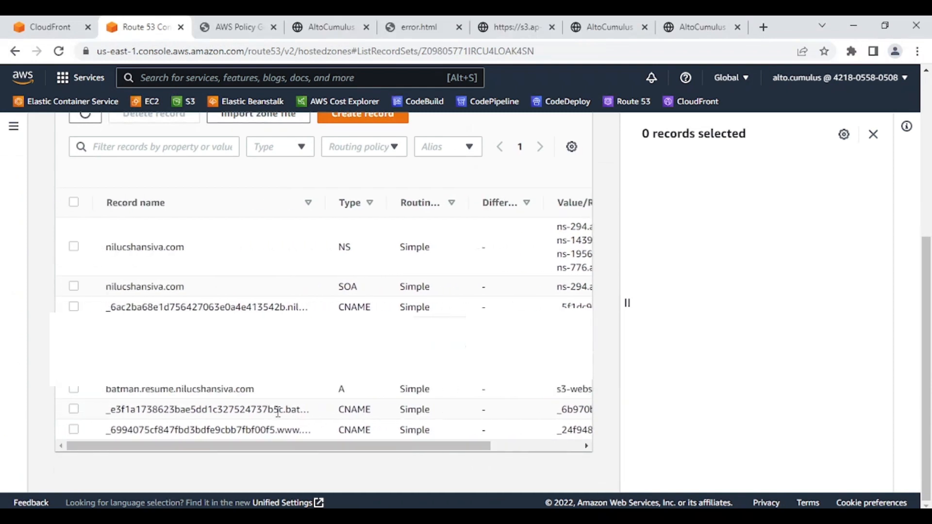
left_click_drag(326, 202, 396, 210)
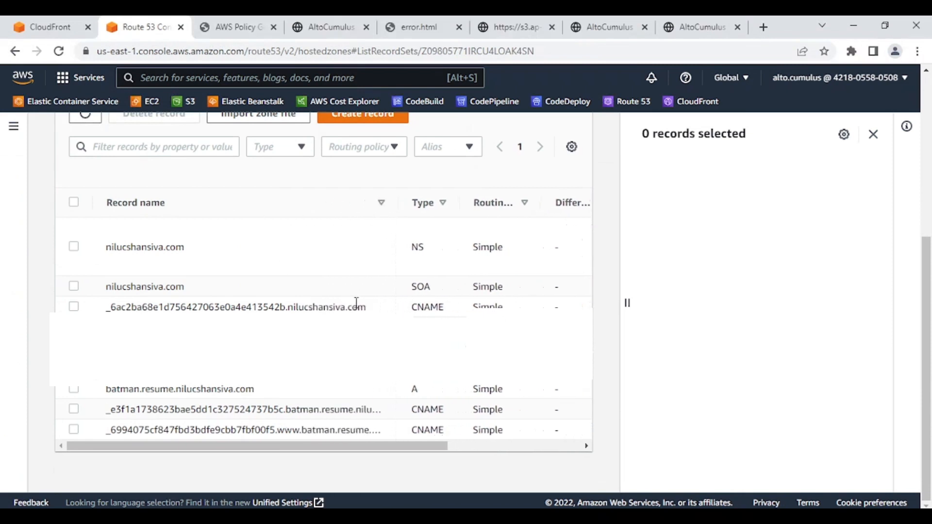
left_click_drag(383, 447, 406, 451)
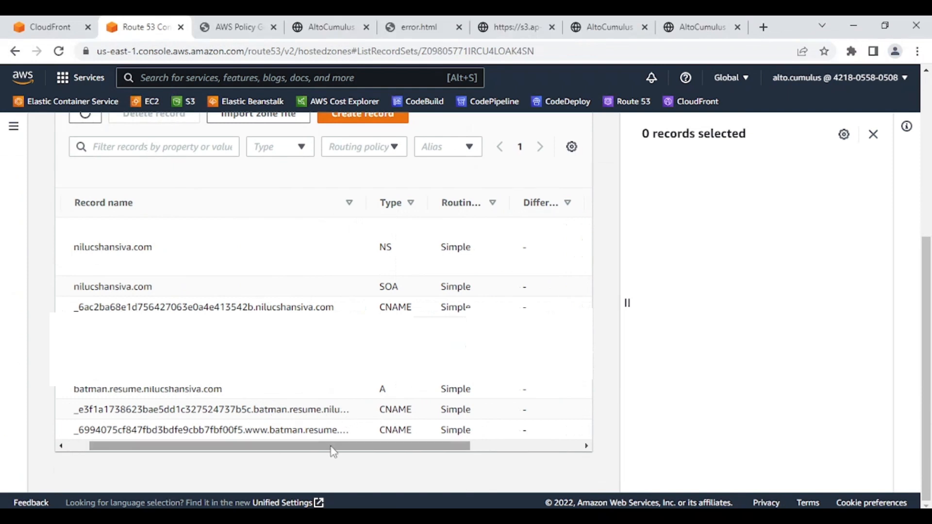
left_click_drag(334, 452, 500, 464)
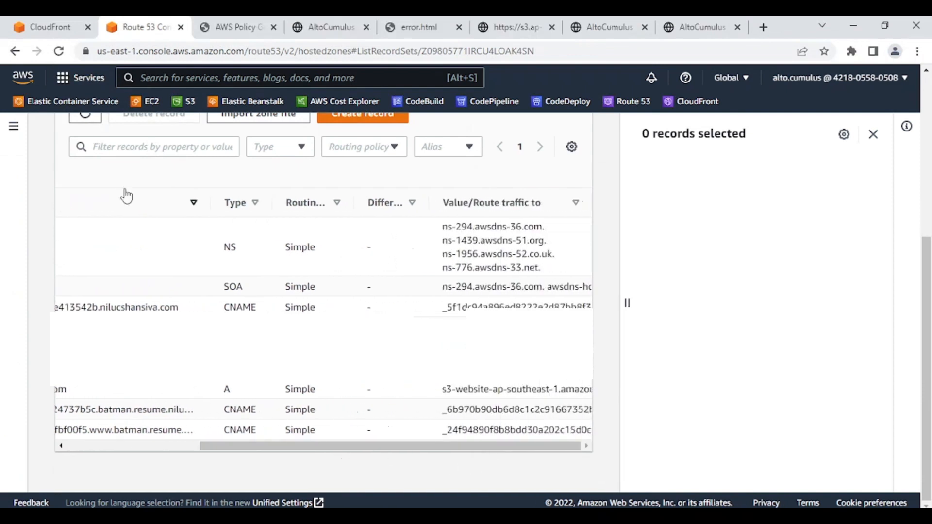
Return to the CloudFront distribution form and choose the batman.resume.nilucshansiva.com certificate as its custom SSL certificate
left_click(57, 27)
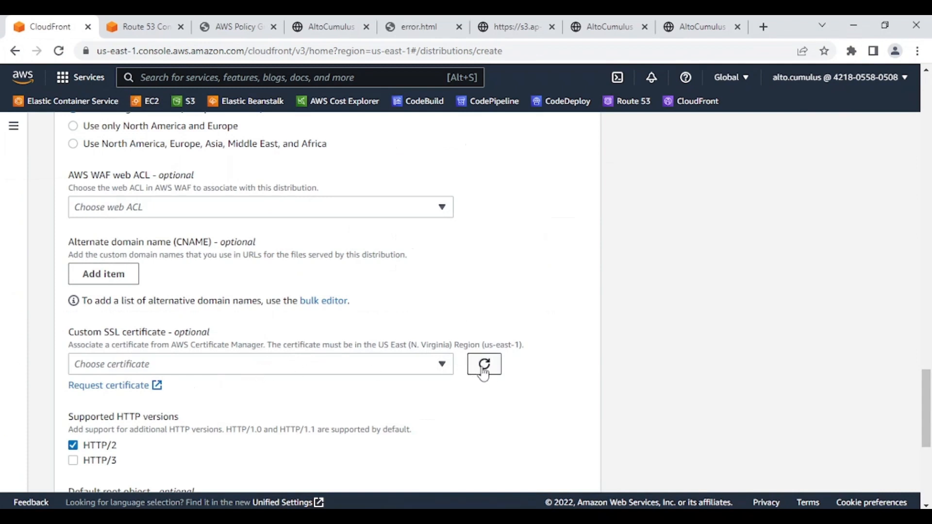
left_click(331, 370)
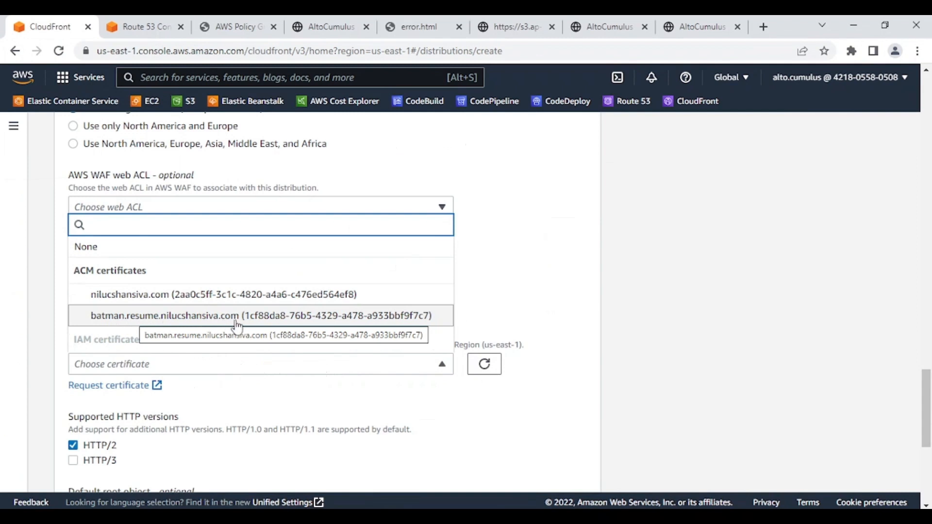
left_click(259, 321)
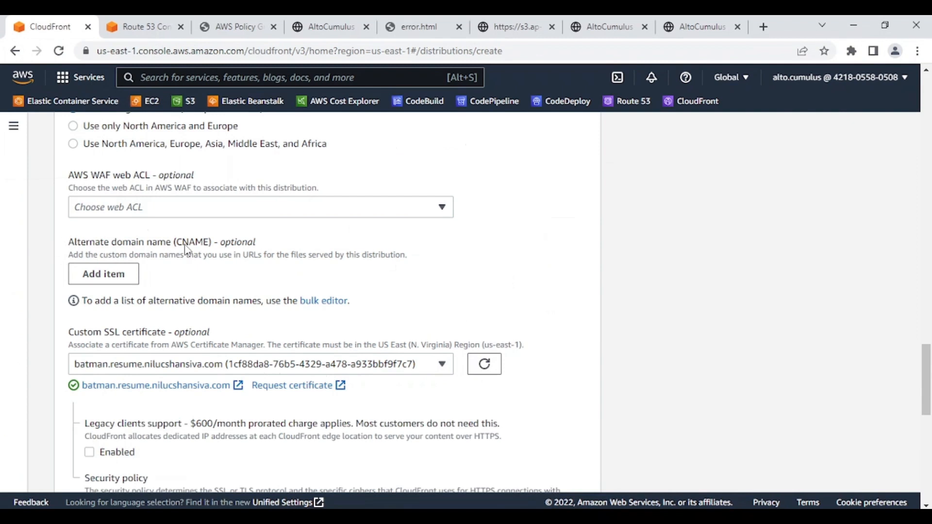
Add batman.resume.nilucshansiva.com as an alternate domain name (CNAME) of the distribution
left_click(108, 281)
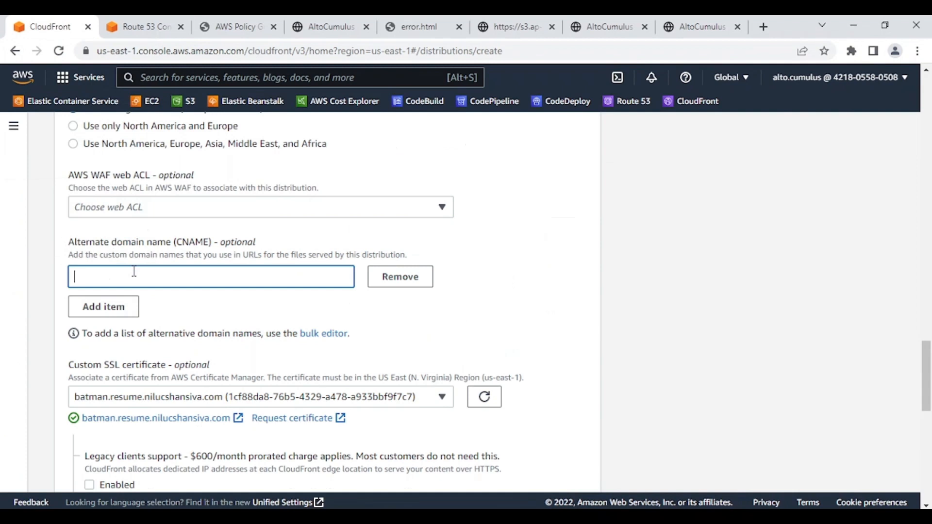
type("batman.resume.nilucsha")
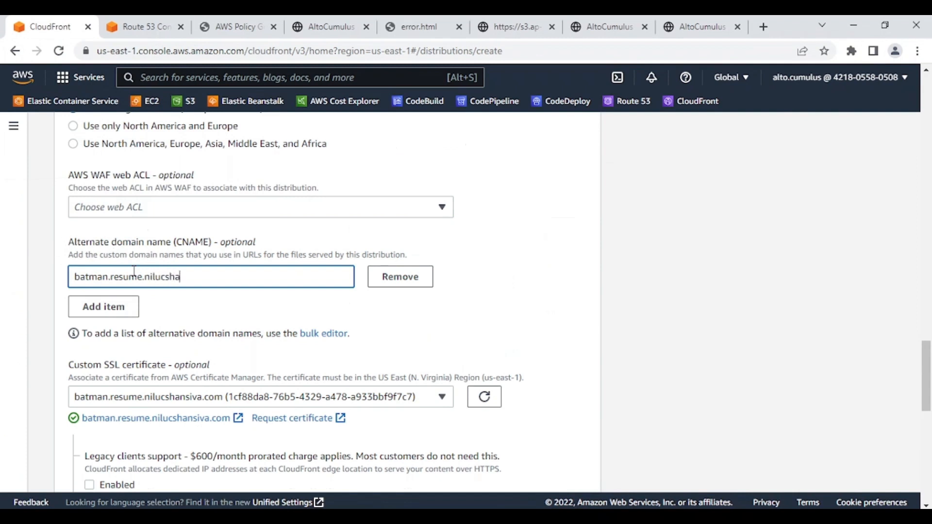
type("nsvia.com")
key("BackSpace")
key("BackSpace")
key("BackSpace")
key("BackSpace")
key("BackSpace")
key("BackSpace")
key("BackSpace")
type("iva.com")
left_click(107, 312)
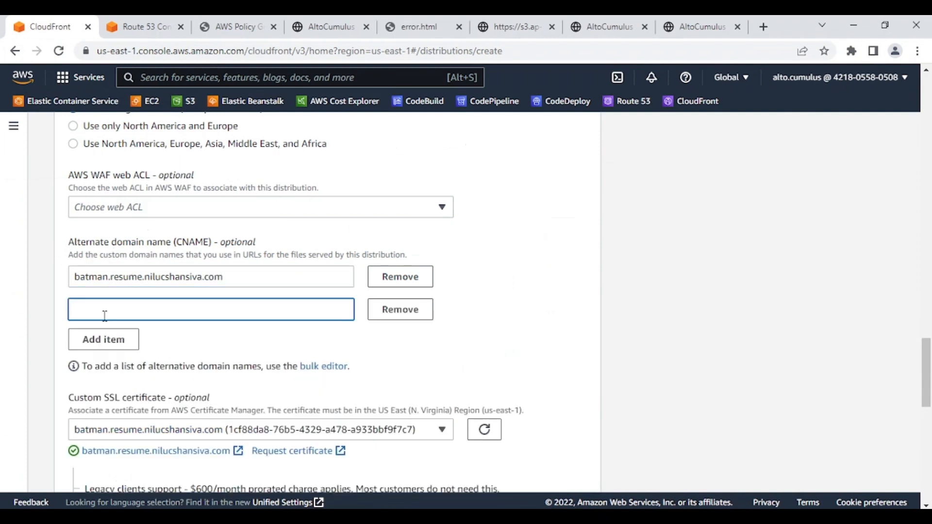
type("www.batman.resume.nilucshans")
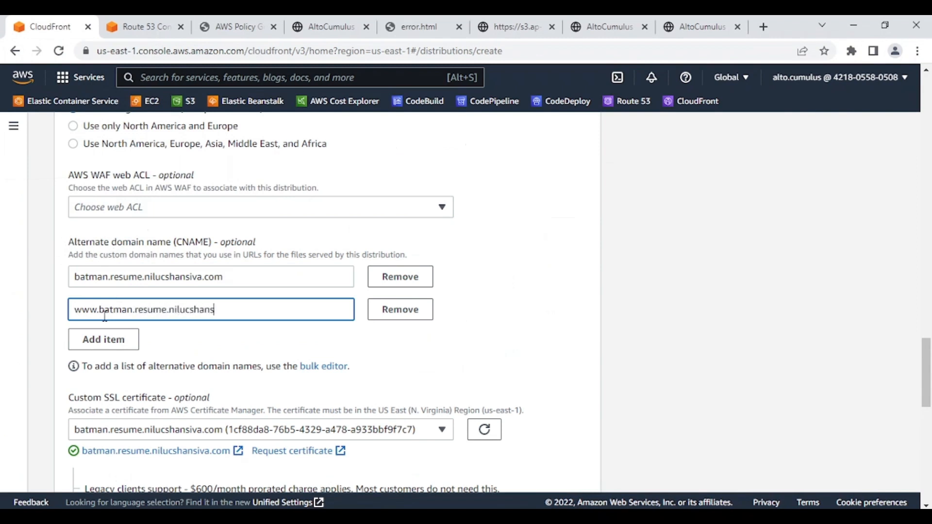
type("iva.com")
Create the CloudFront distribution, keeping the remaining security policy, HTTP version, logging and IPv6 settings at their defaults
scroll(532, 262, "down", 5)
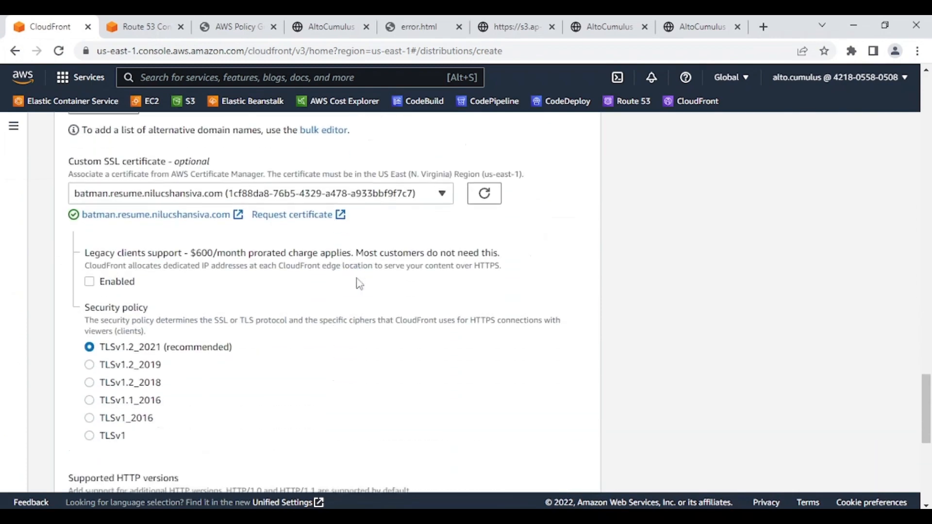
scroll(360, 284, "down", 5)
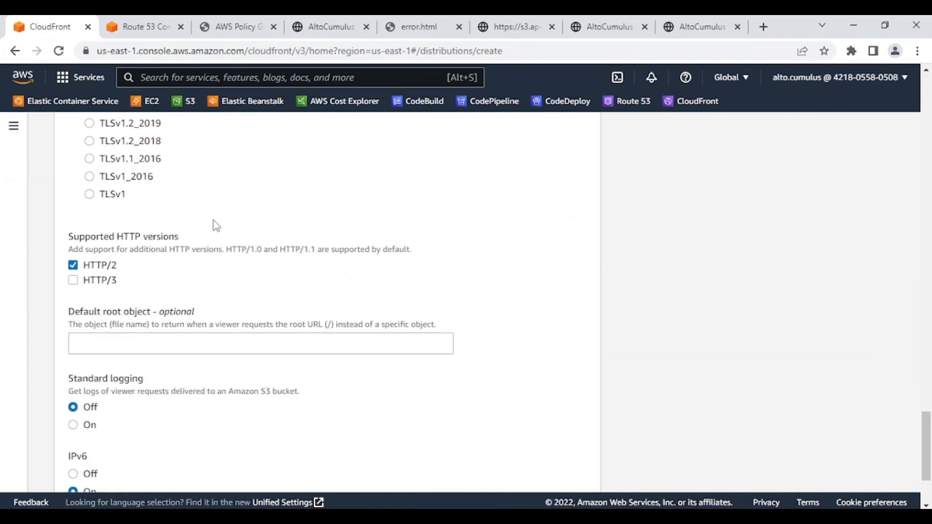
scroll(286, 286, "down", 3)
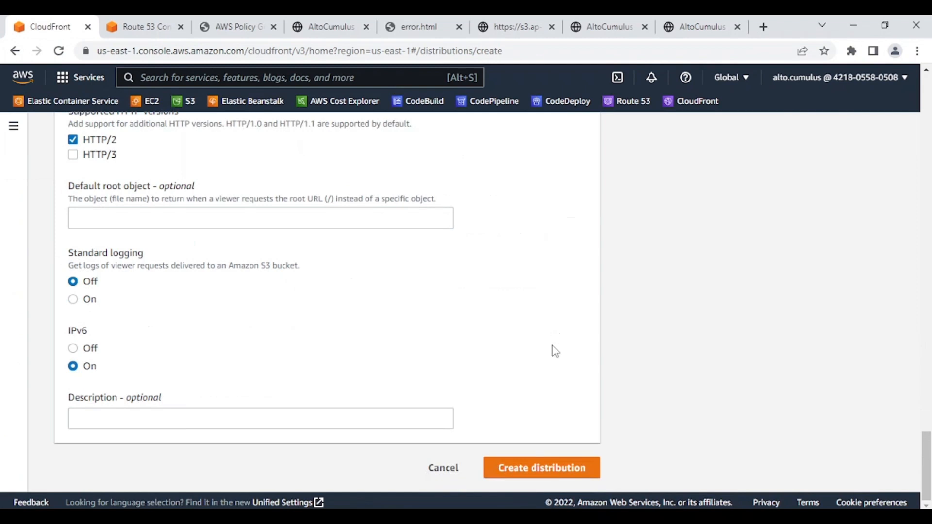
left_click(518, 473)
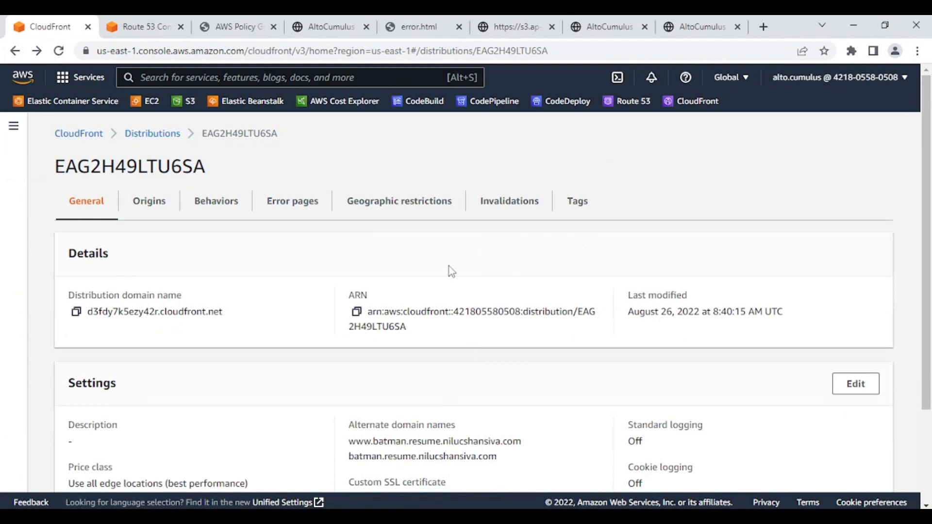
Open the new batman.resume distribution from the distributions list and copy its distribution domain name
left_click(154, 140)
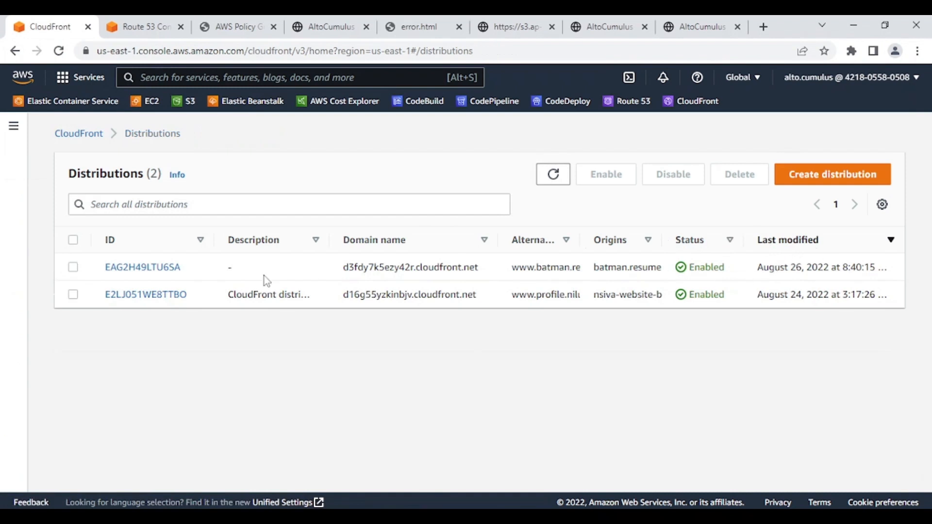
left_click(138, 272)
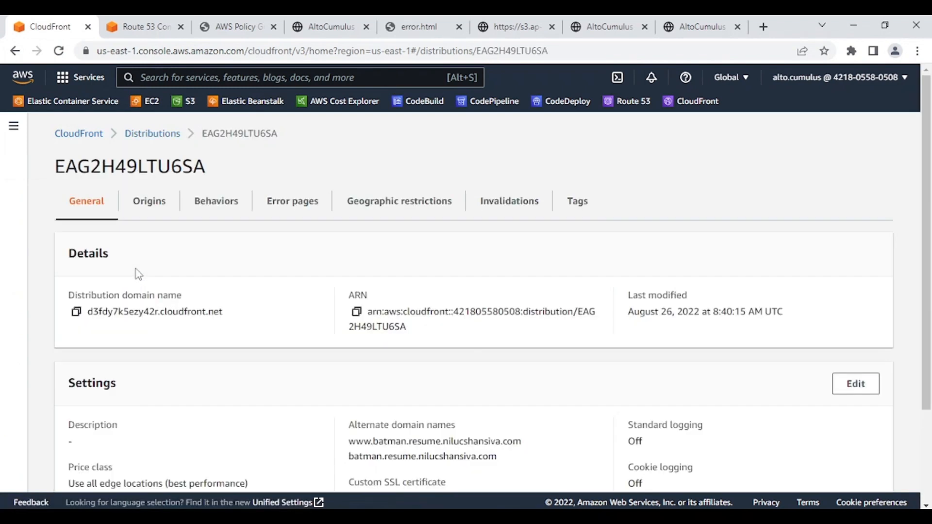
left_click(76, 314)
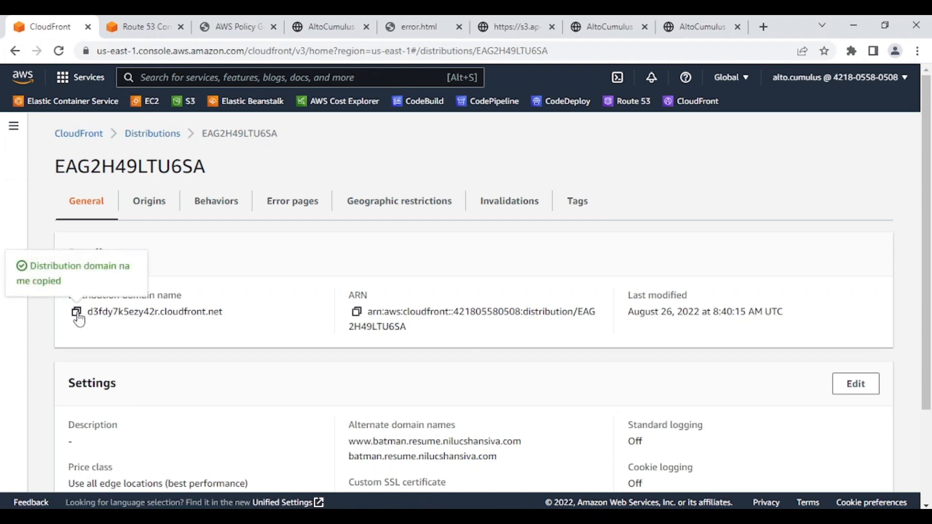
left_click(918, 51)
left_click(832, 103)
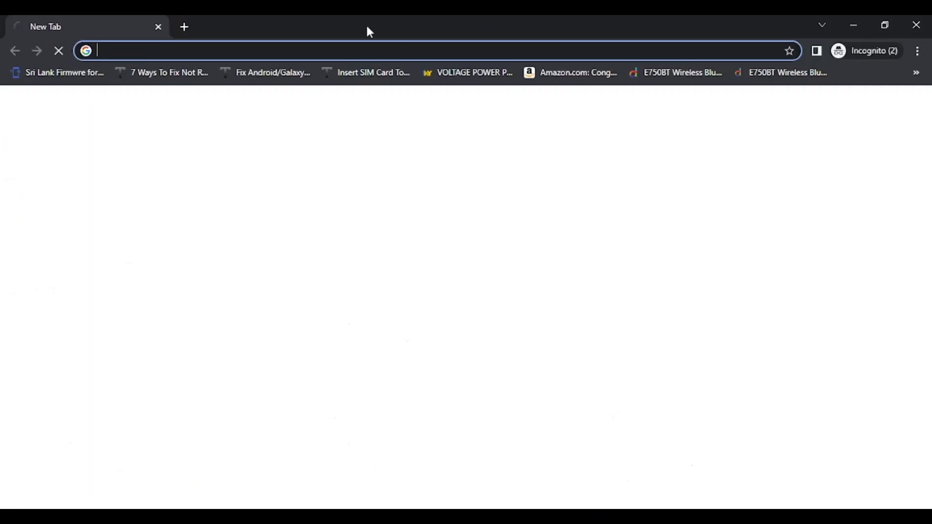
type("https://d3fdy7k5ezy42r.cloudfront.net")
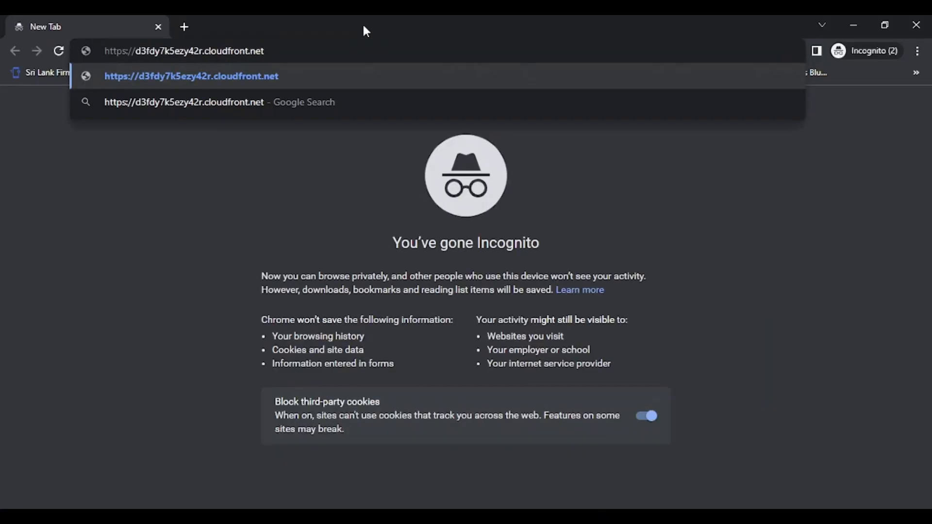
key("Return")
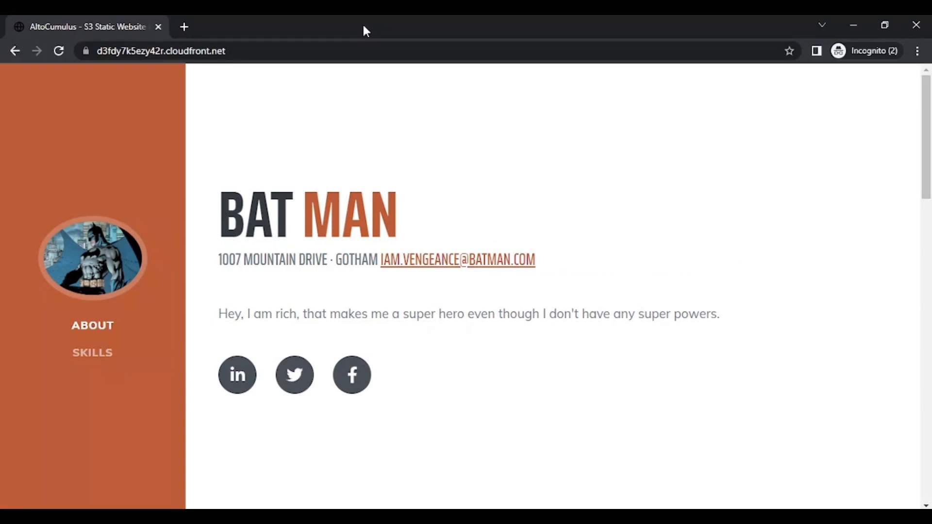
left_click(84, 51)
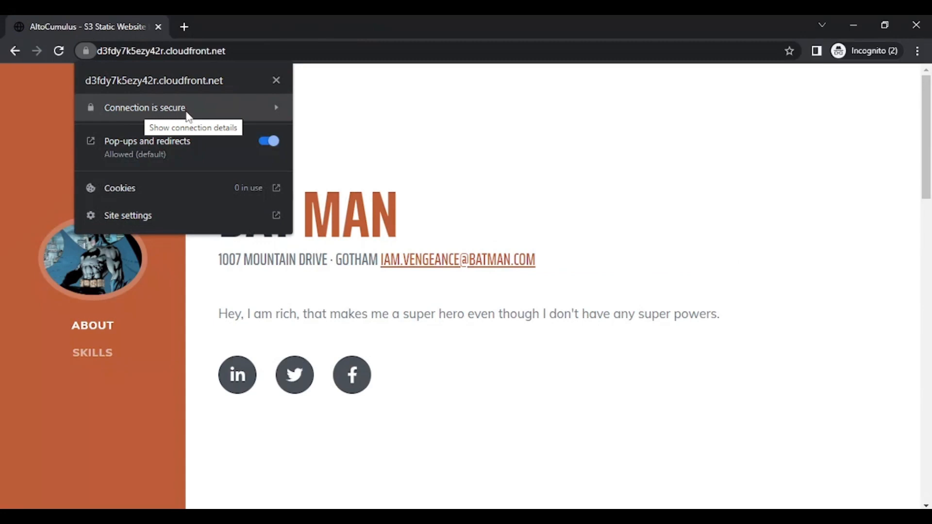
left_click(416, 121)
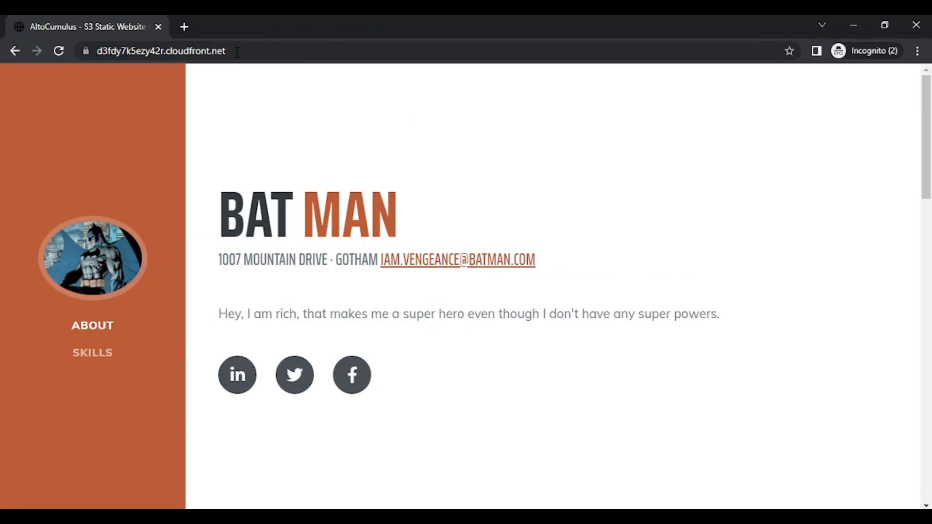
left_click(853, 25)
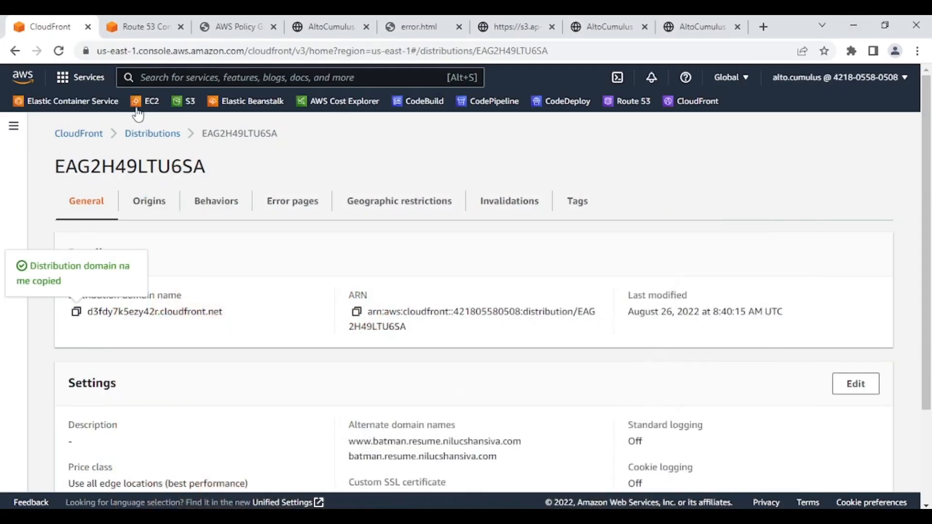
Switch to Route 53 and open the records of the nilucshansiva.com hosted zone
left_click(141, 27)
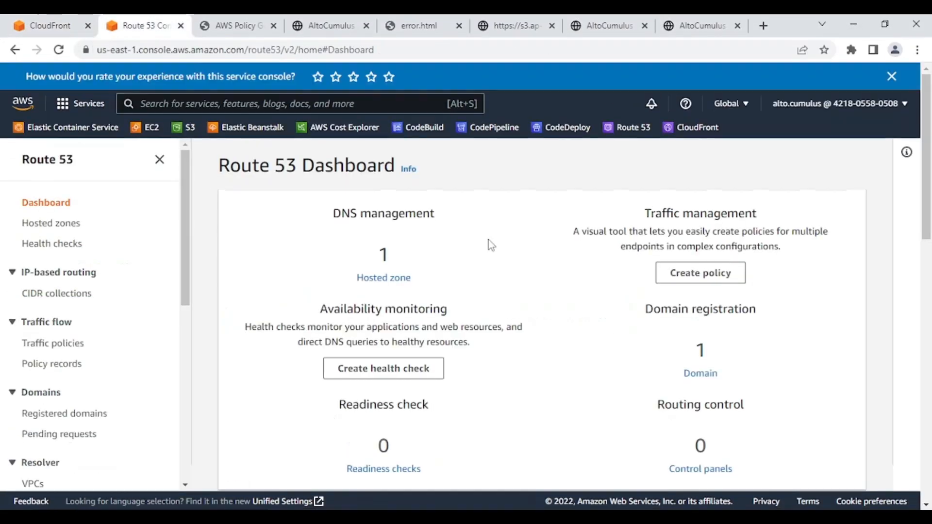
left_click(383, 282)
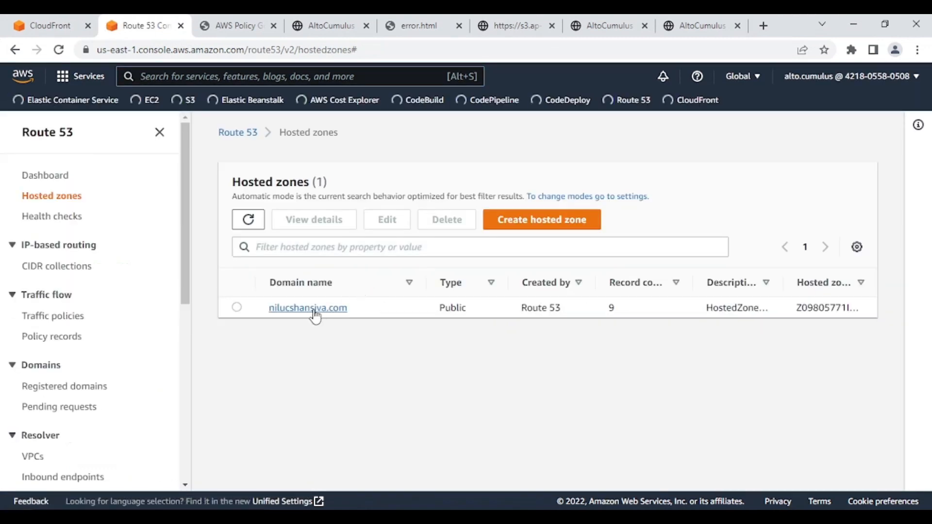
left_click(326, 314)
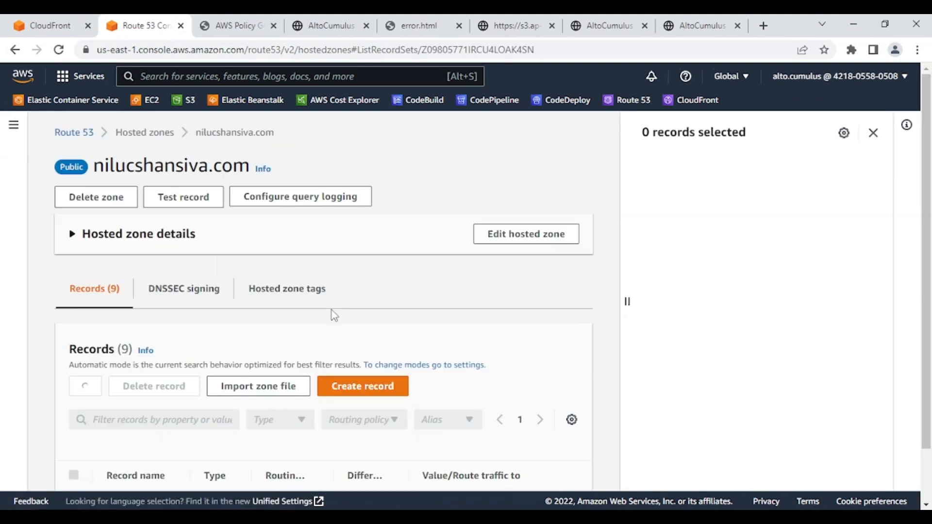
scroll(329, 310, "down", 5)
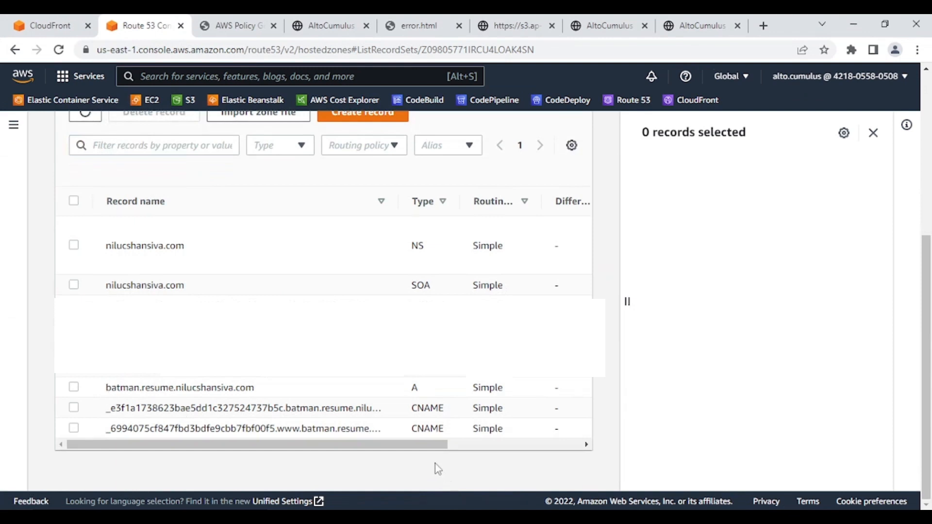
left_click_drag(431, 445, 119, 400)
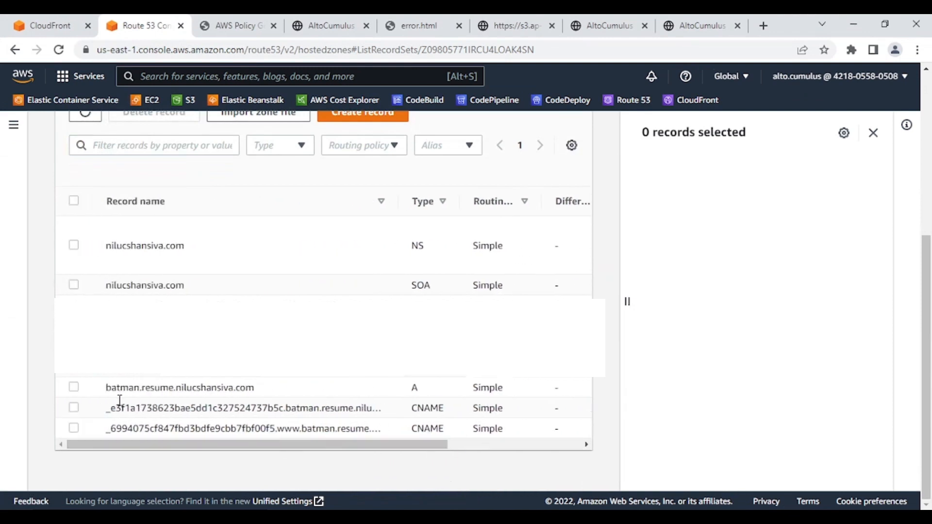
Delete the existing batman.resume.nilucshansiva.com A record from the hosted zone
left_click(73, 388)
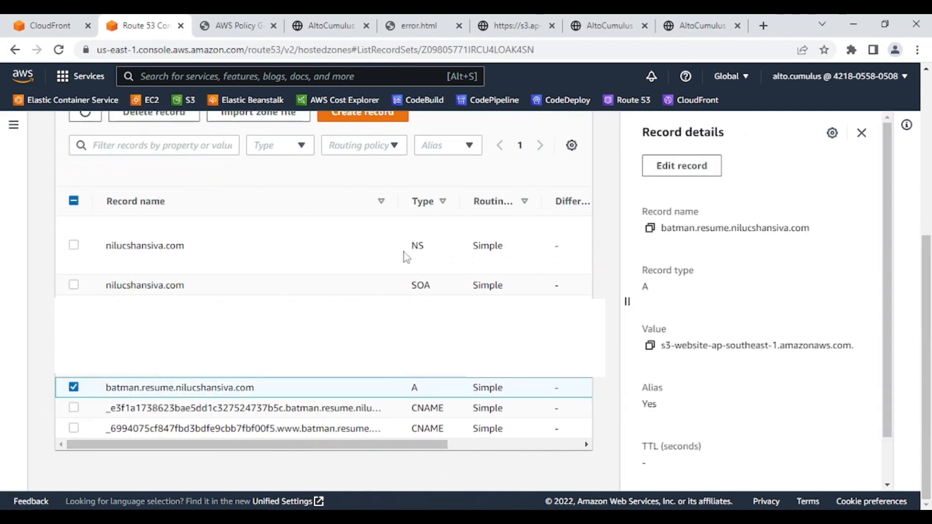
scroll(408, 256, "up", 3)
left_click(166, 256)
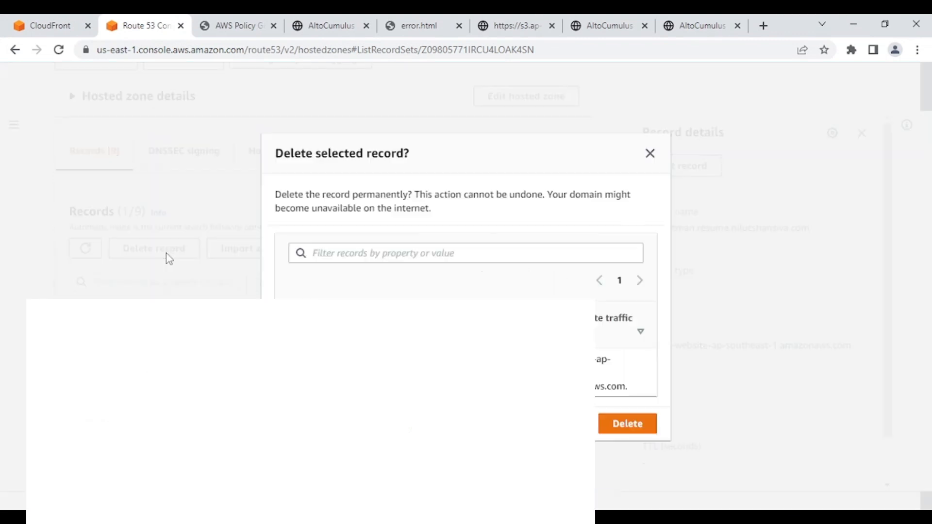
left_click(627, 421)
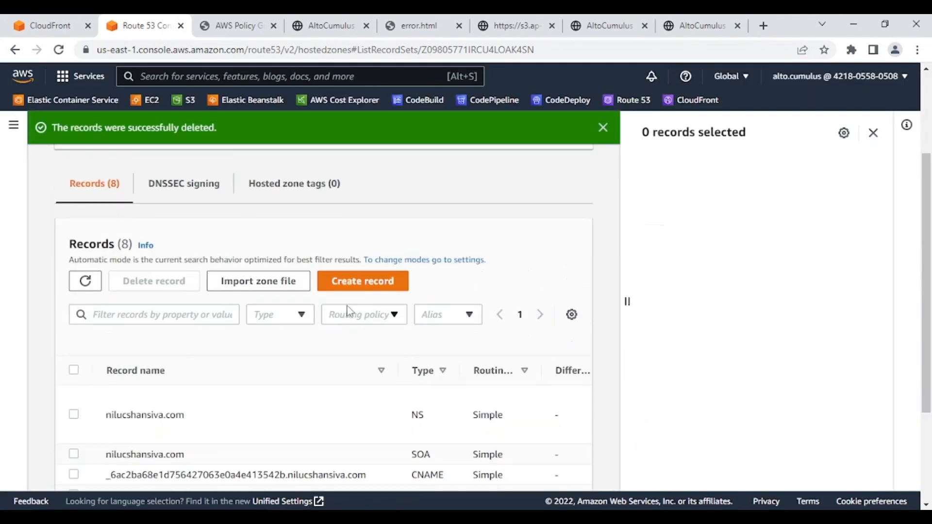
Start a new A record named batman.resume in the nilucshansiva.com zone and make it an alias
left_click(391, 285)
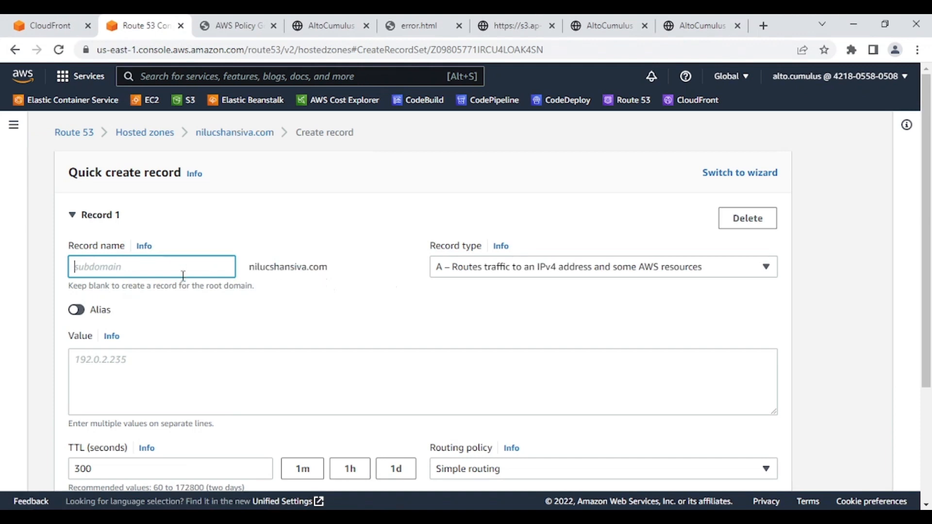
type("batman.resume")
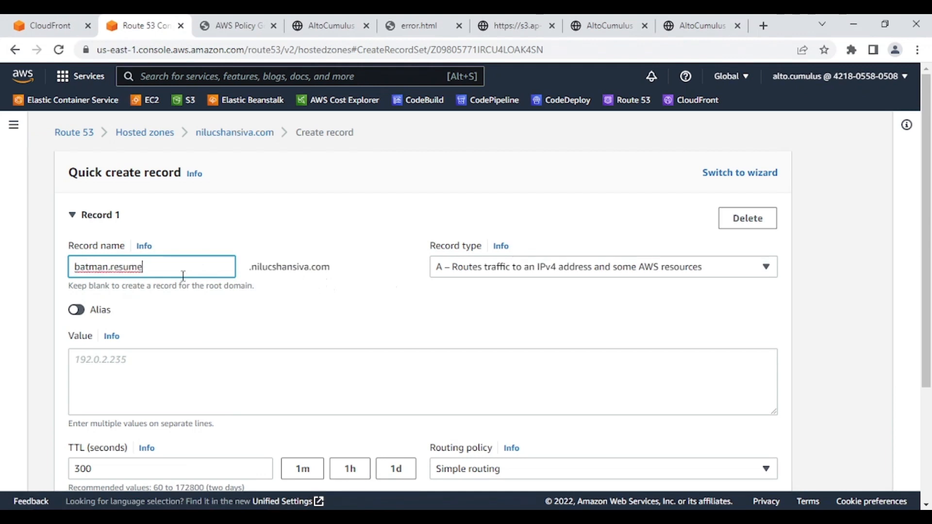
left_click(84, 312)
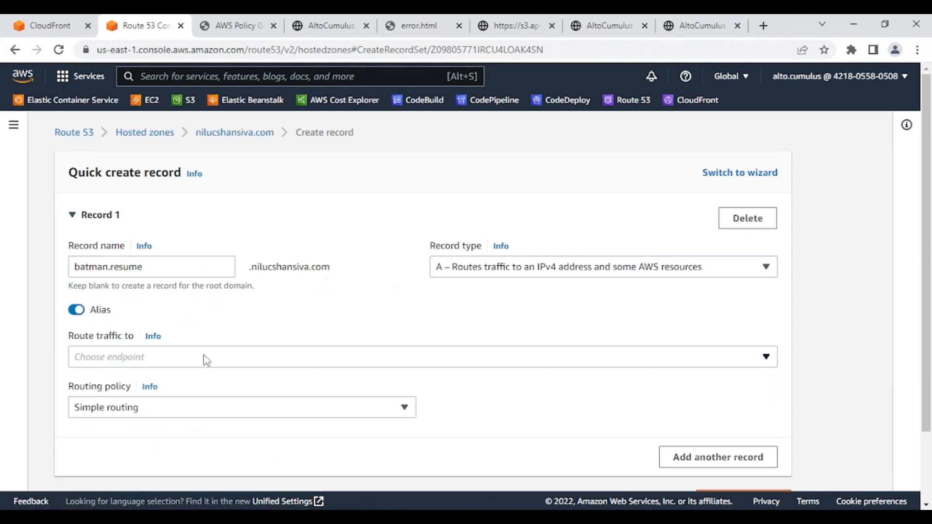
Route the batman.resume alias to a CloudFront distribution, choosing d3fdy7k5ezy42r.cloudfront.net
left_click(203, 356)
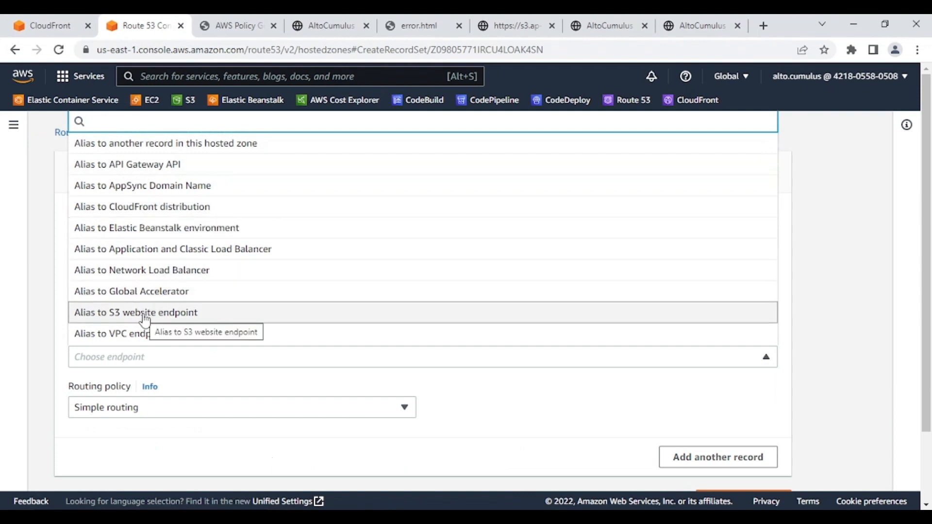
left_click(125, 213)
scroll(199, 365, "down", 3)
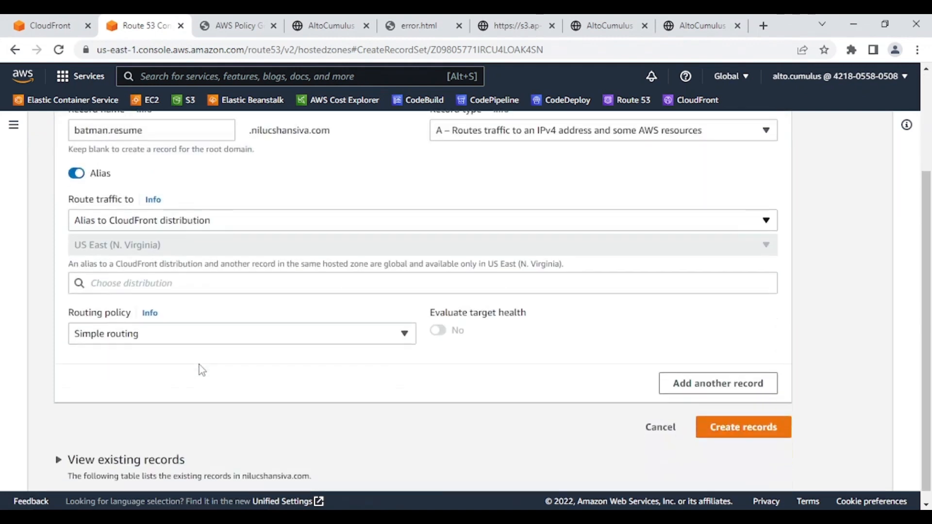
left_click(150, 283)
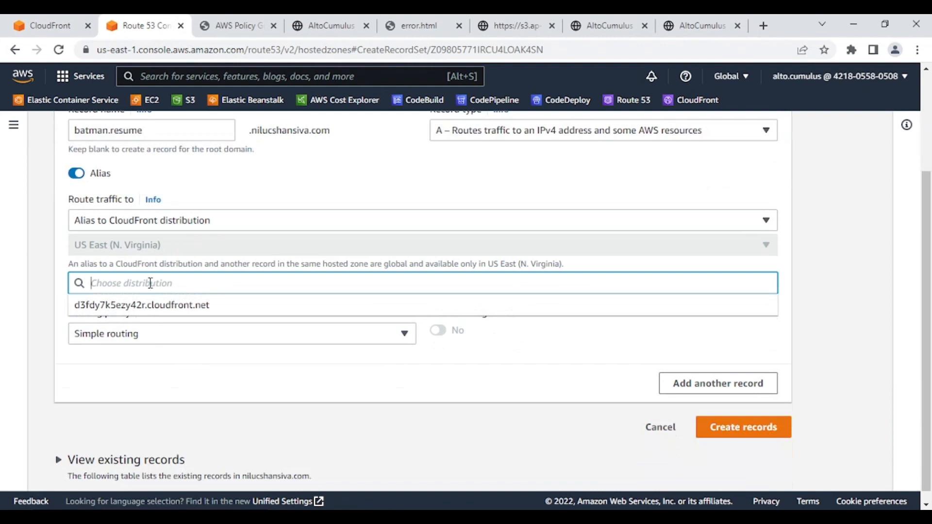
left_click(163, 306)
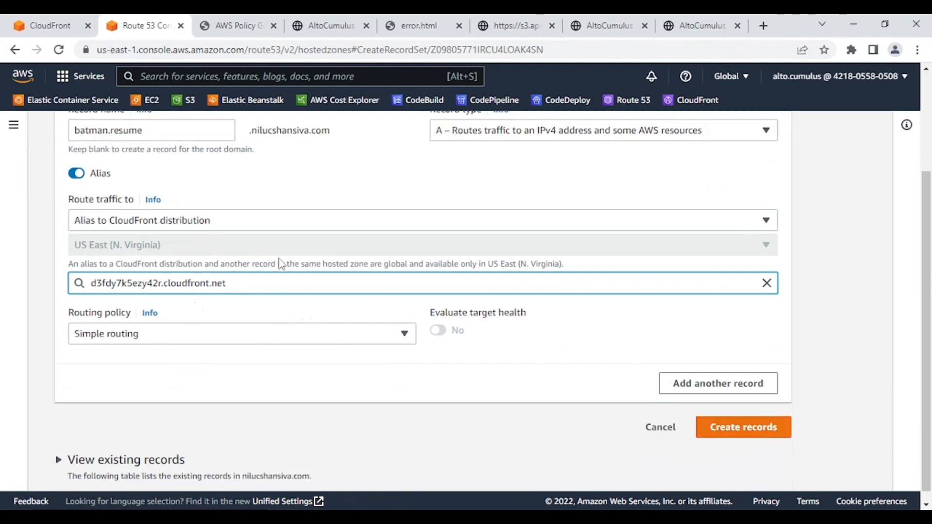
Review the distribution's domain name and alternate domain names in CloudFront
left_click(44, 27)
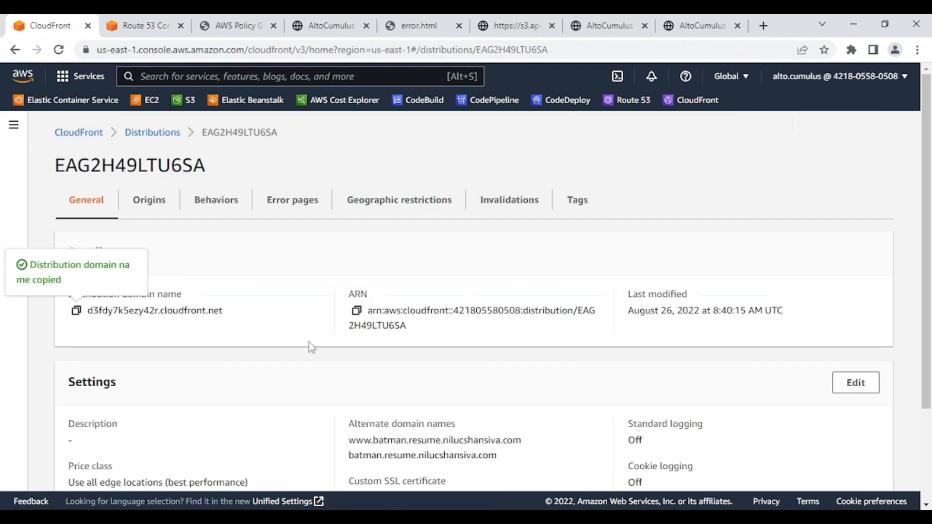
scroll(501, 322, "down", 1)
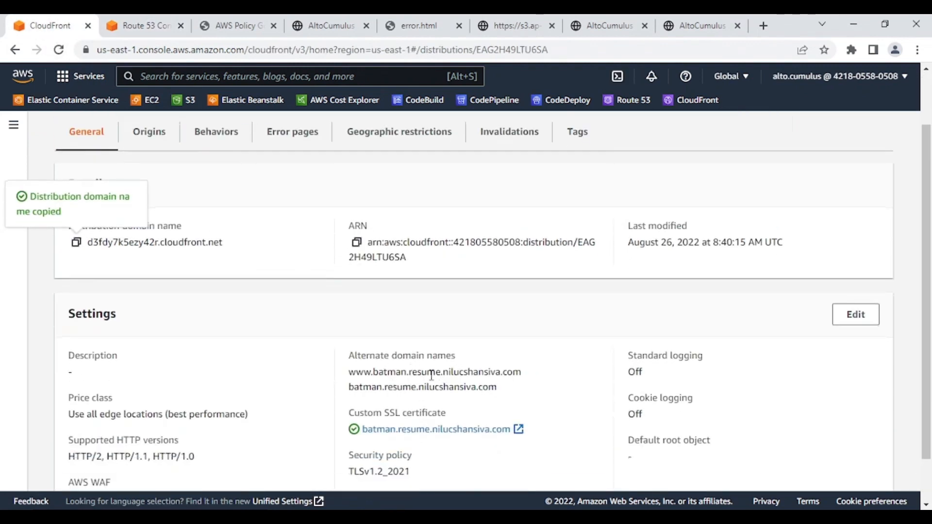
left_click(135, 25)
Reselect d3fdy7k5ezy42r.cloudfront.net as the alias target and create the batman.resume record with simple routing
type("d3fdy7k5ezy42r.cloudfront.net")
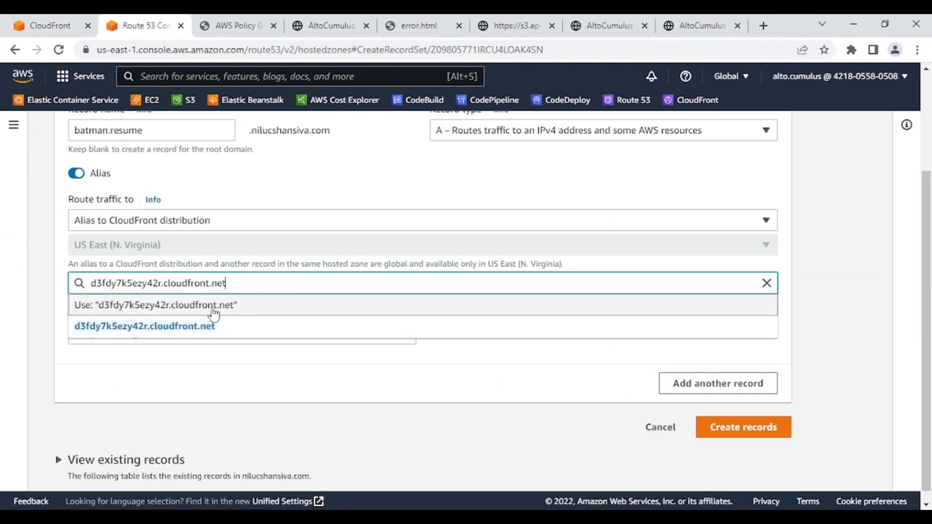
left_click(51, 26)
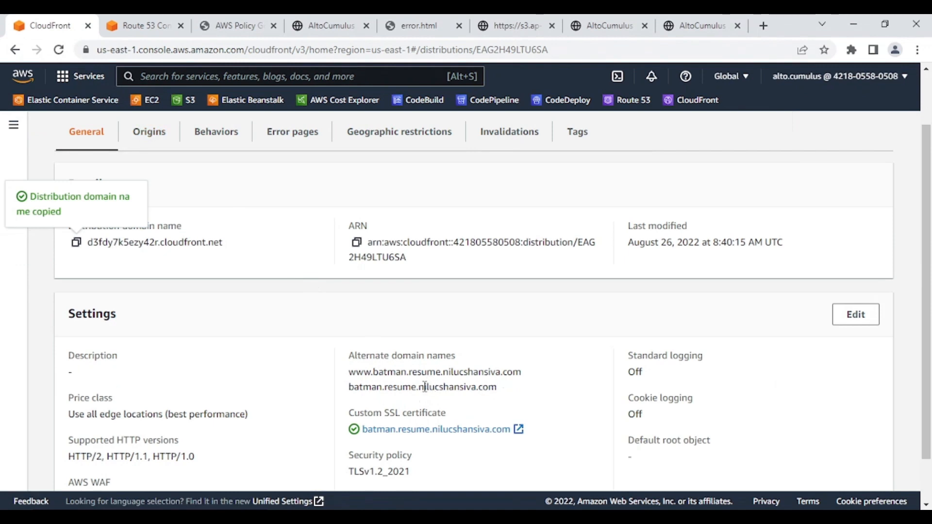
left_click(141, 26)
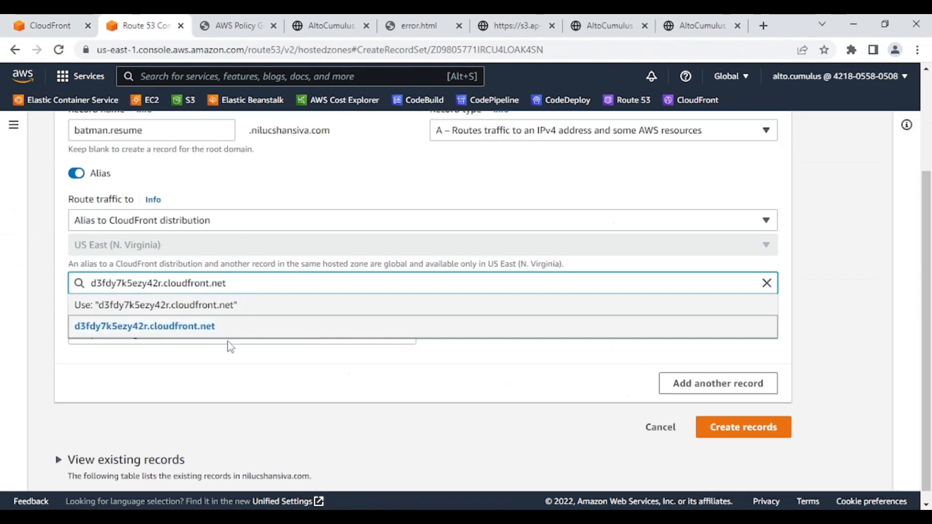
left_click(216, 332)
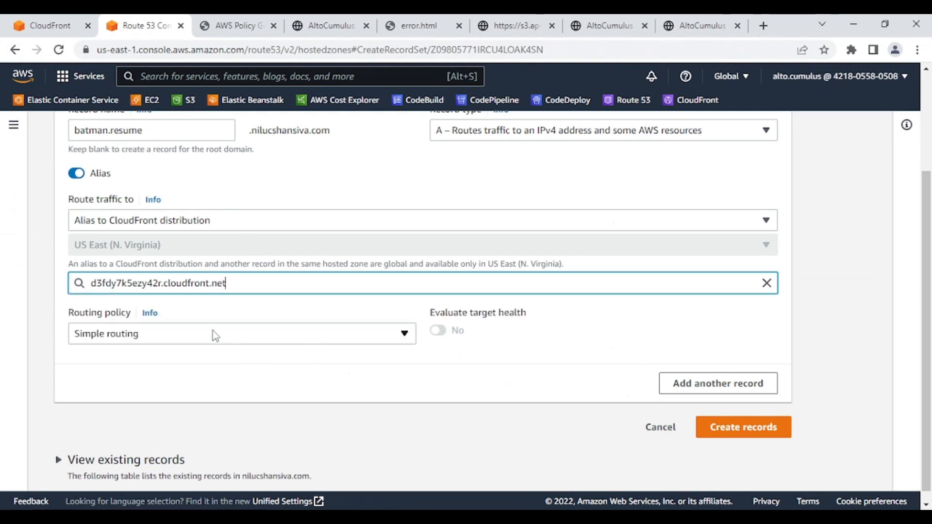
left_click(744, 432)
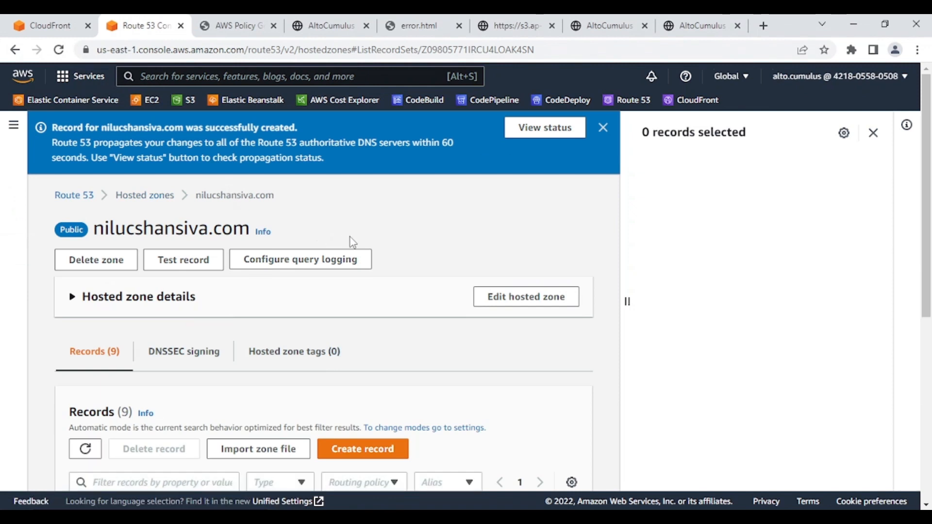
Check the new record's propagation status, refreshing it, and recheck the distribution's alternate domain names in CloudFront
left_click(544, 129)
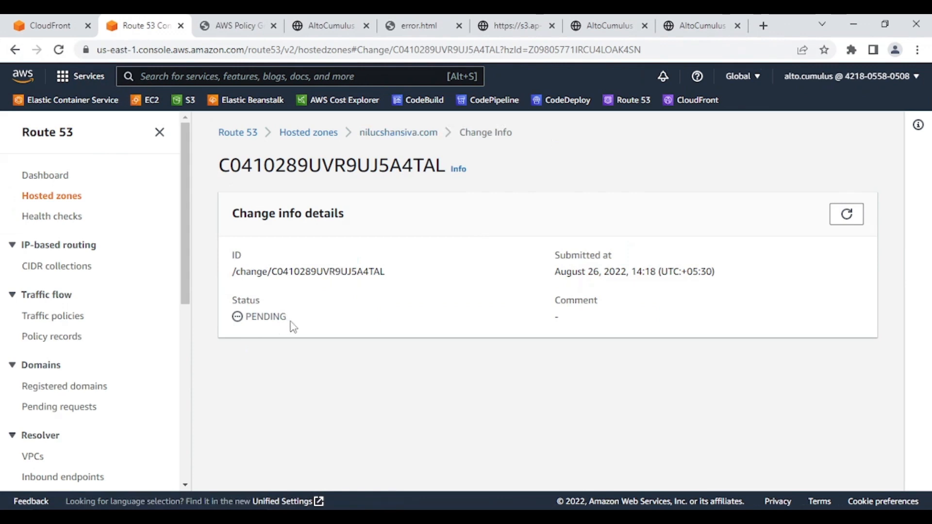
left_click(846, 217)
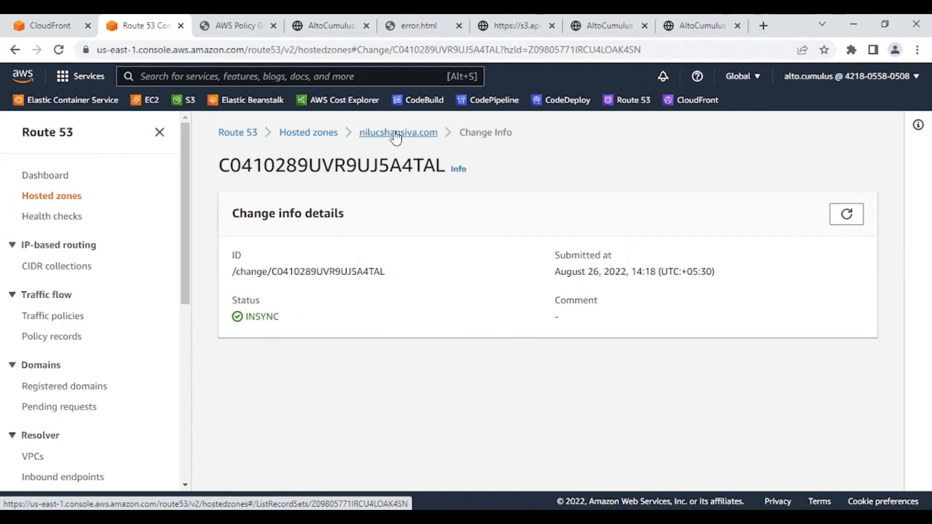
left_click(31, 25)
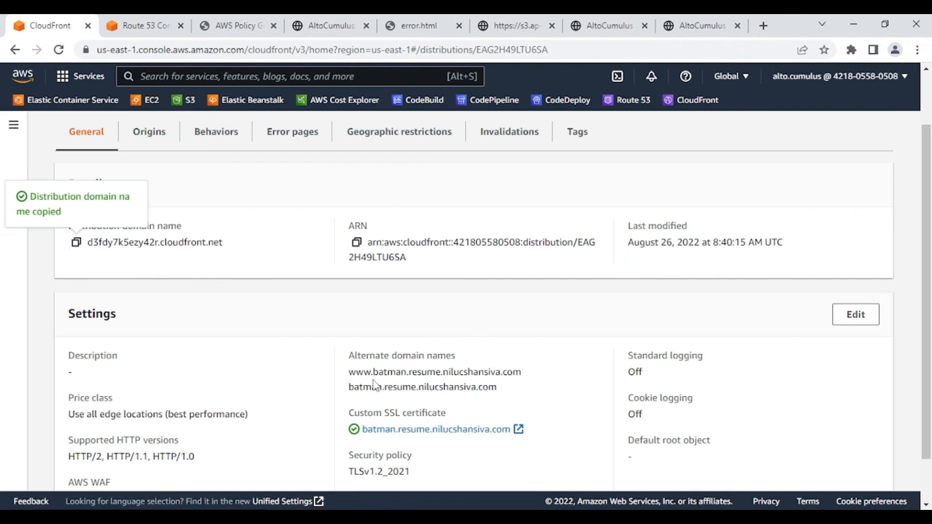
left_click(146, 25)
left_click(392, 134)
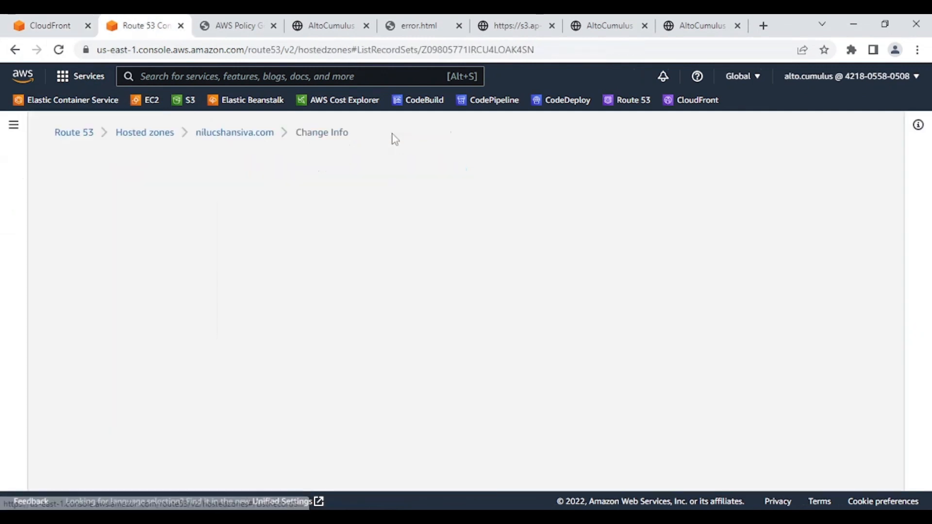
scroll(393, 167, "down", 5)
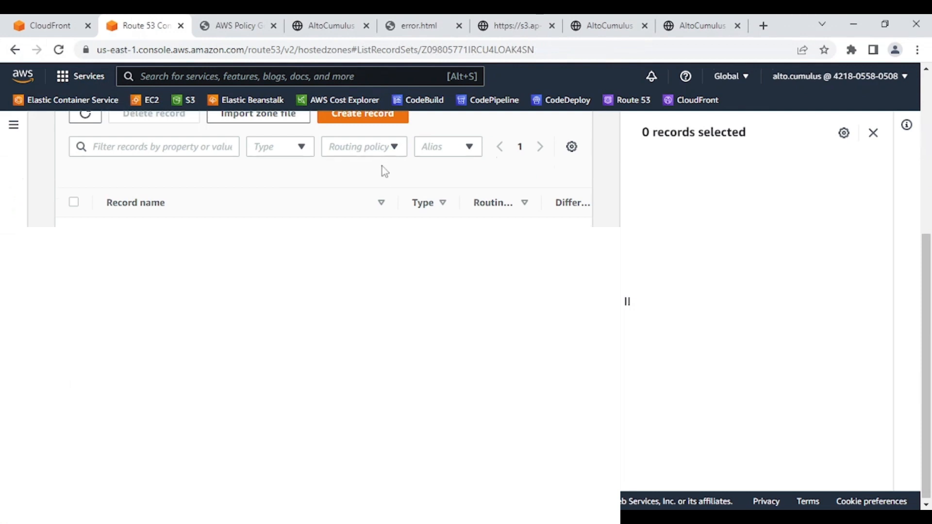
scroll(382, 166, "up", 1)
left_click(365, 181)
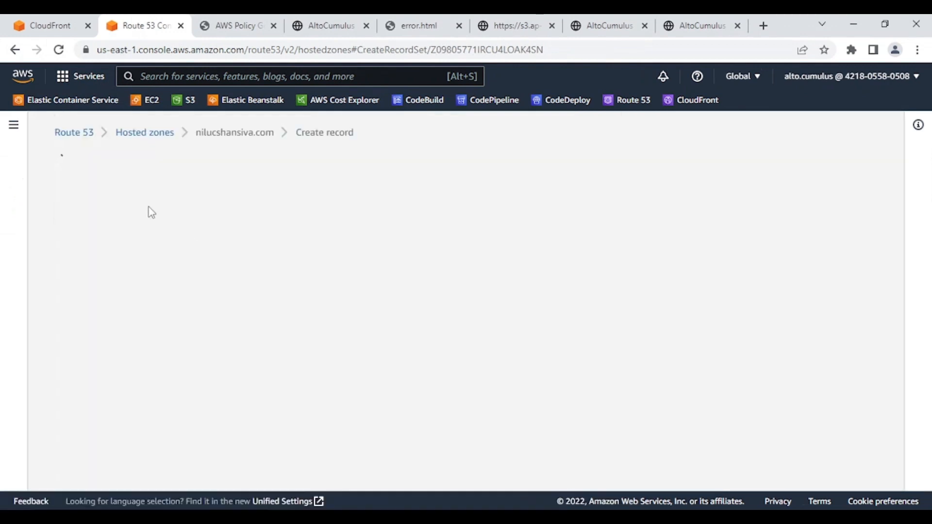
type("www")
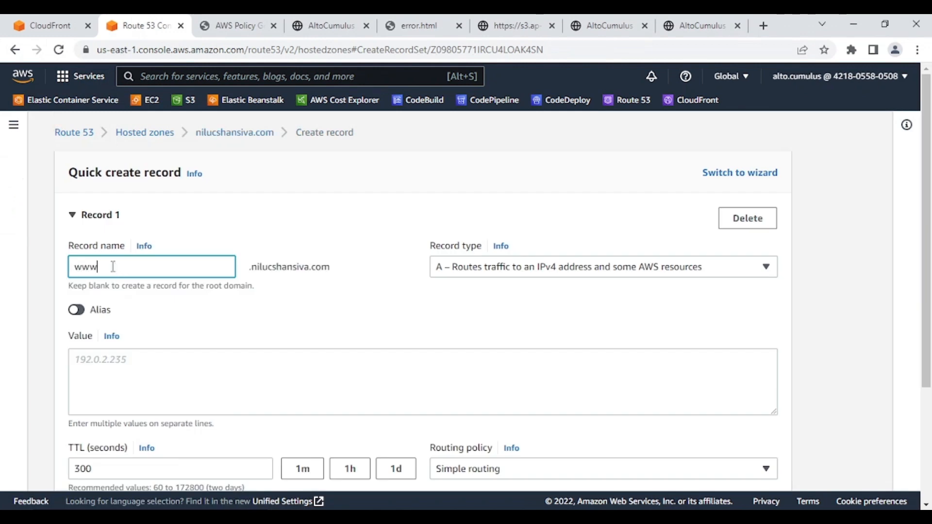
type(".batman,resu")
key("BackSpace")
key("BackSpace")
type(".res")
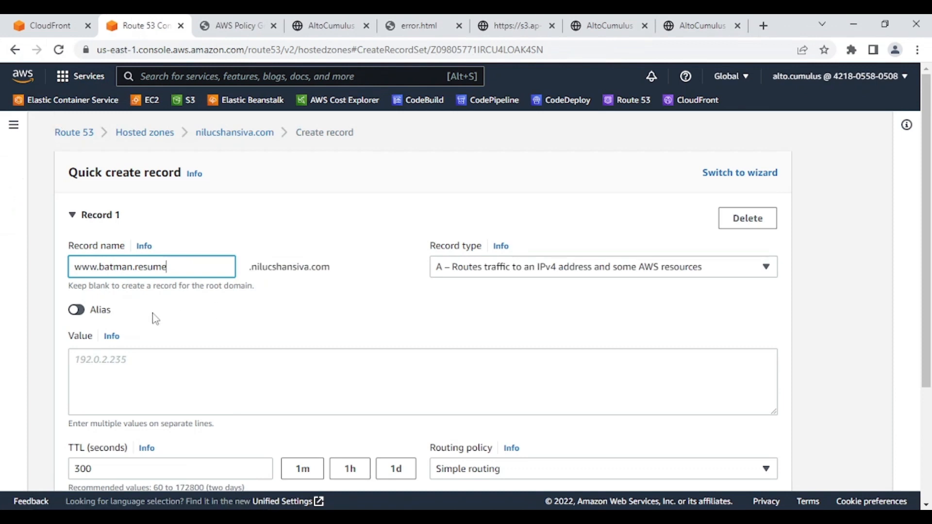
Make the record an alias to the CloudFront distribution d3fdy7k5ezy42r.cloudfront.net with simple routing and create it
left_click(78, 311)
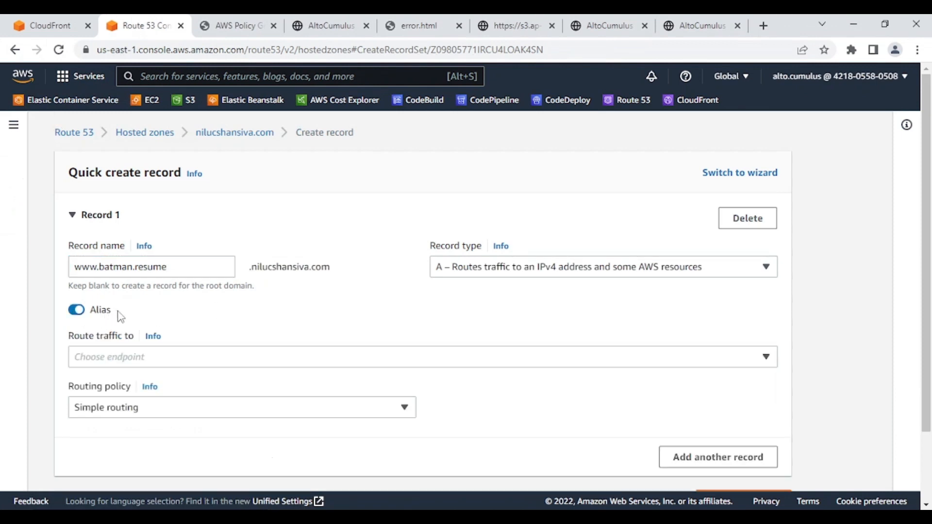
left_click(165, 357)
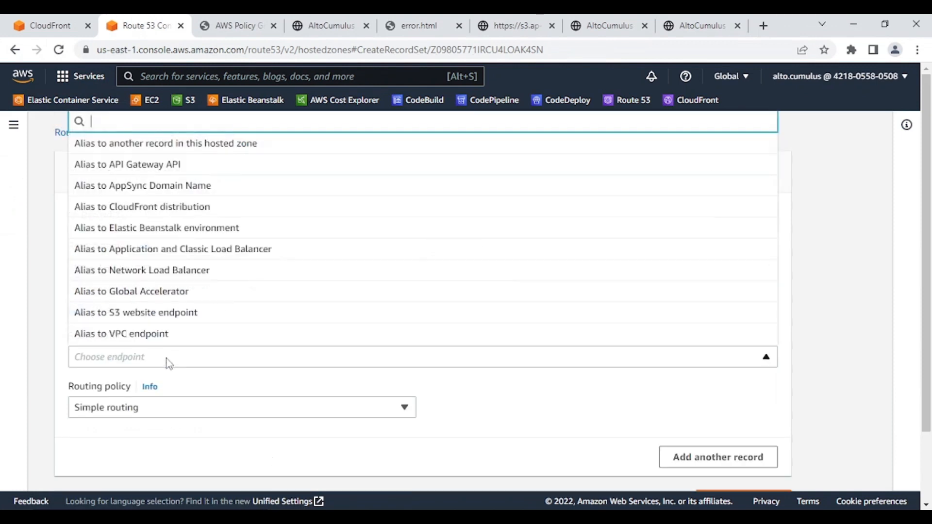
left_click(165, 208)
scroll(144, 289, "down", 2)
left_click(157, 283)
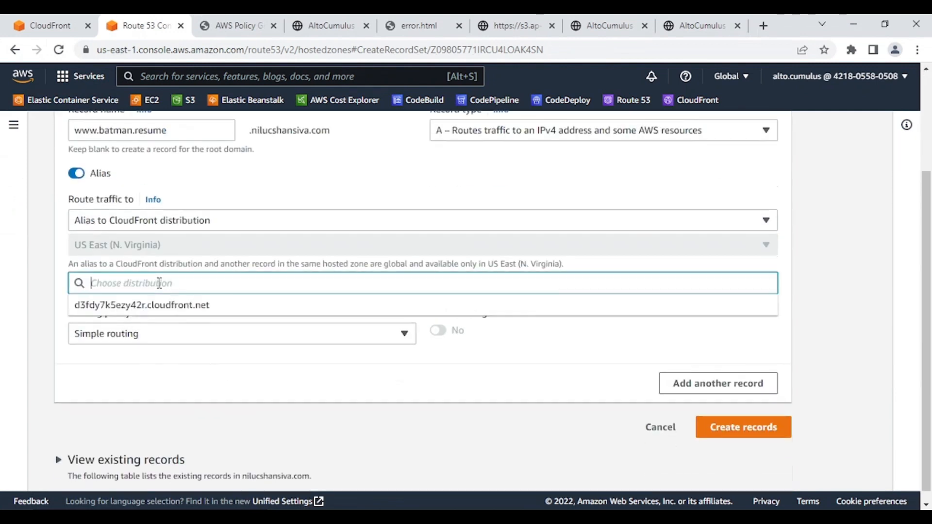
left_click(164, 305)
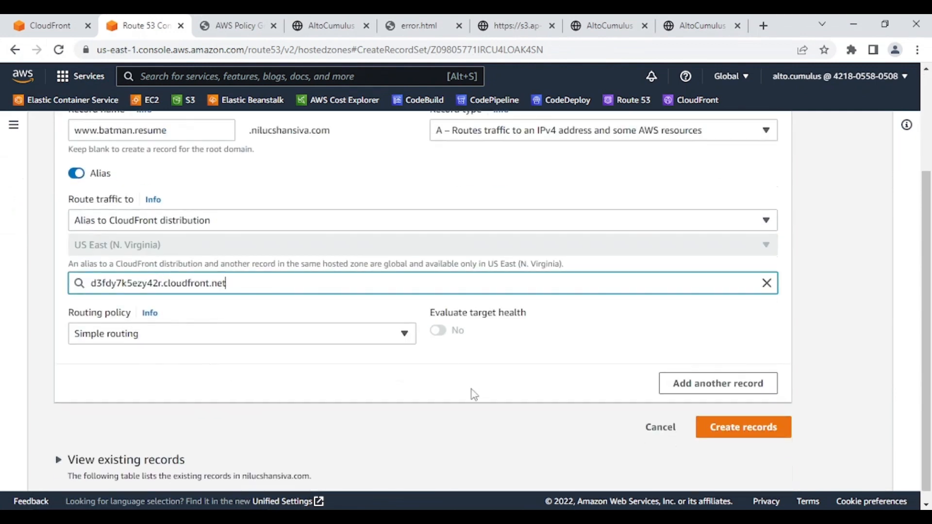
left_click(726, 433)
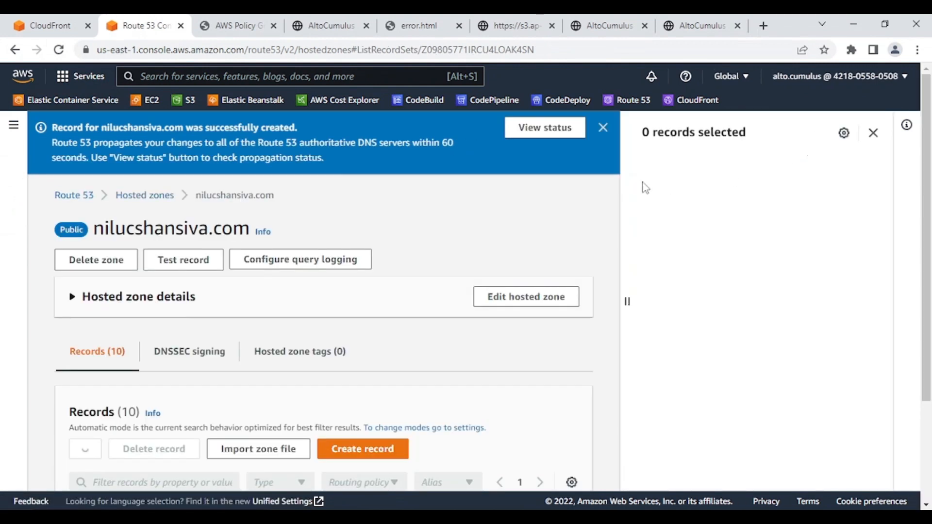
left_click(545, 129)
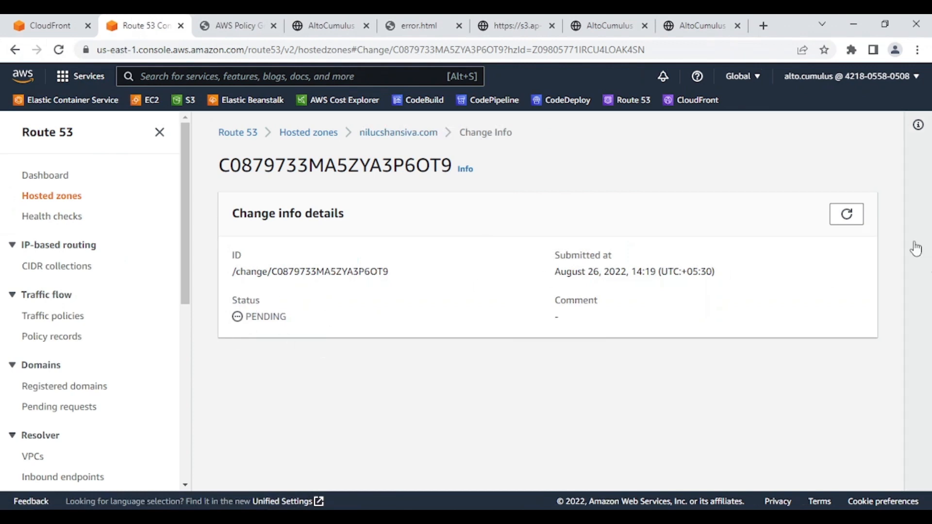
left_click(861, 225)
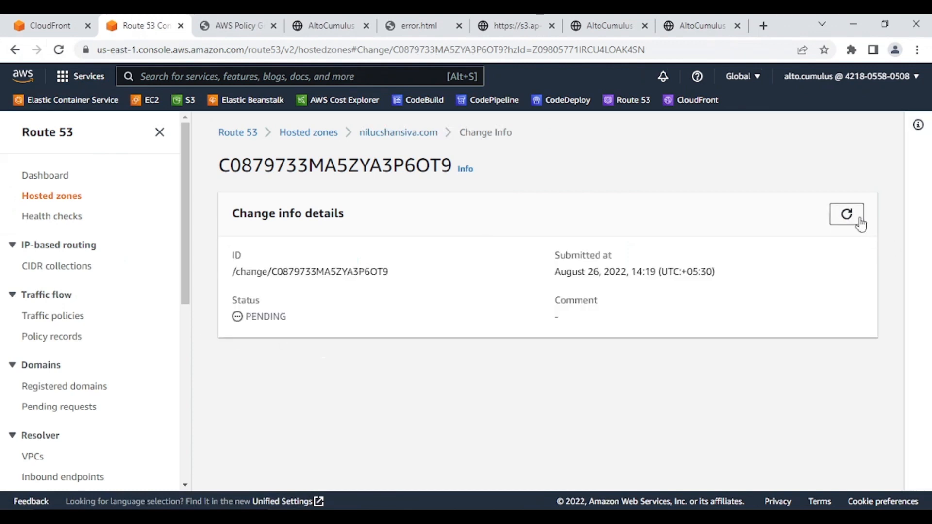
left_click(861, 225)
left_click(847, 217)
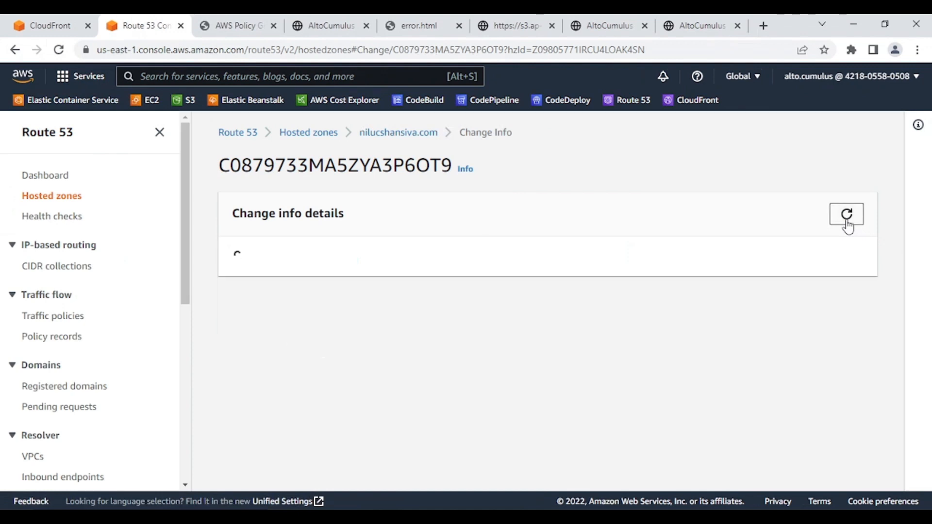
left_click(848, 224)
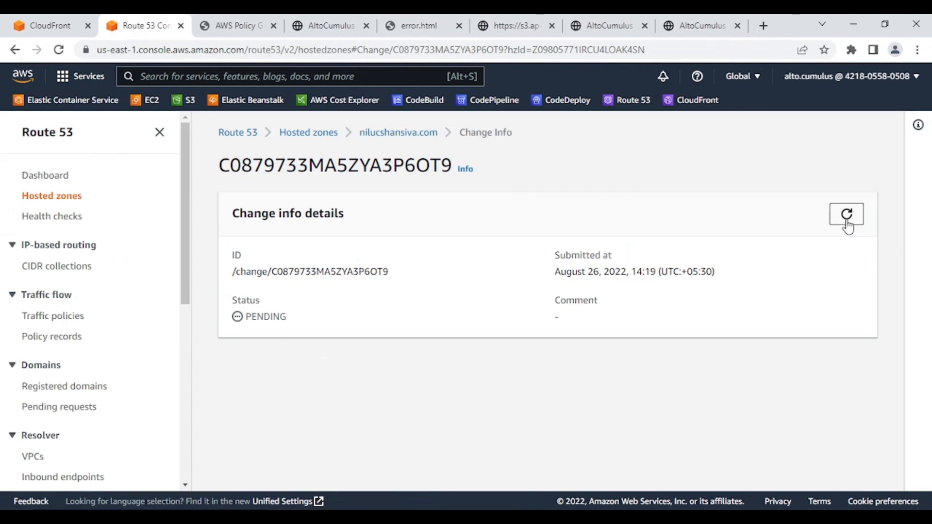
left_click(848, 226)
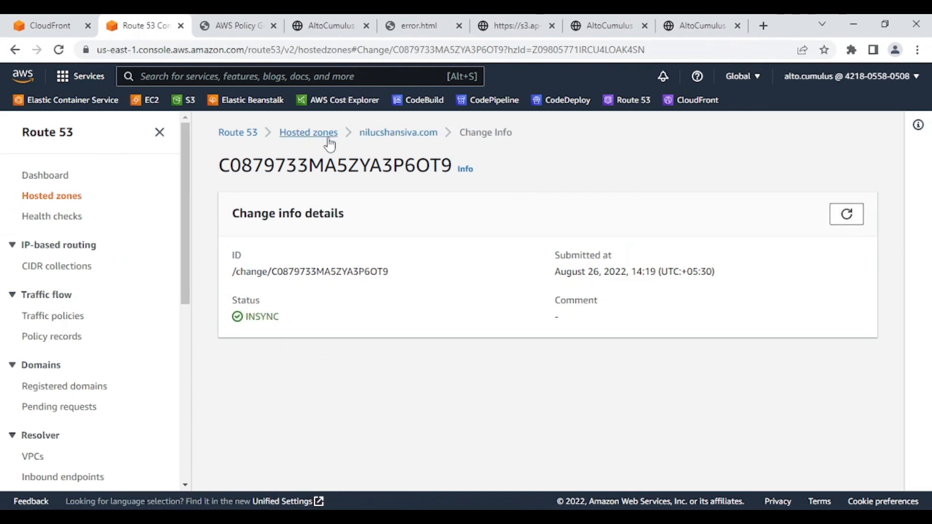
Copy the batman.resume.nilucshansiva.com record name from the hosted zone and open that site in a new Incognito window
left_click(387, 137)
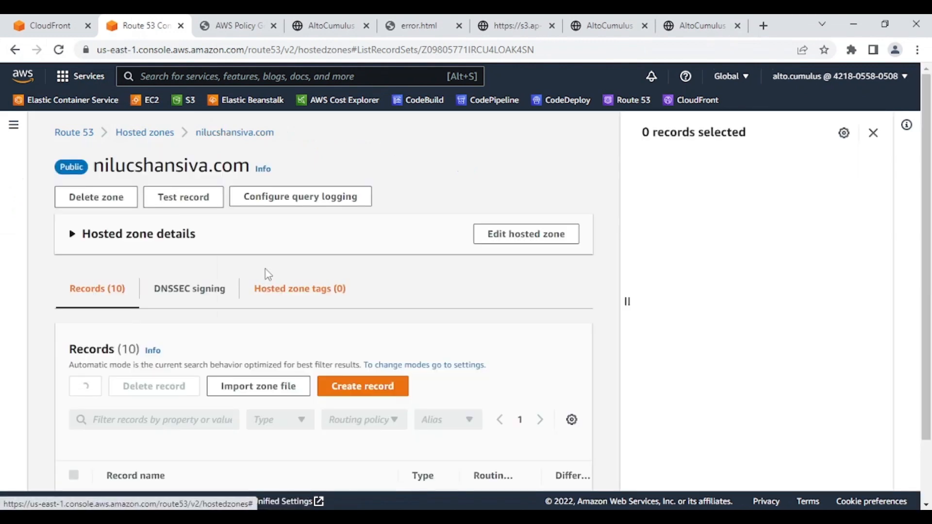
scroll(233, 333, "down", 4)
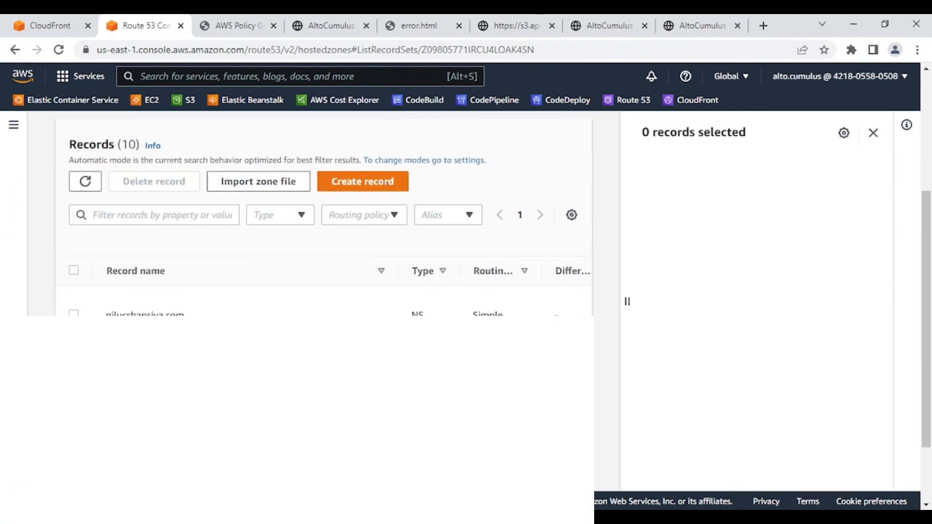
scroll(325, 213, "down", 1)
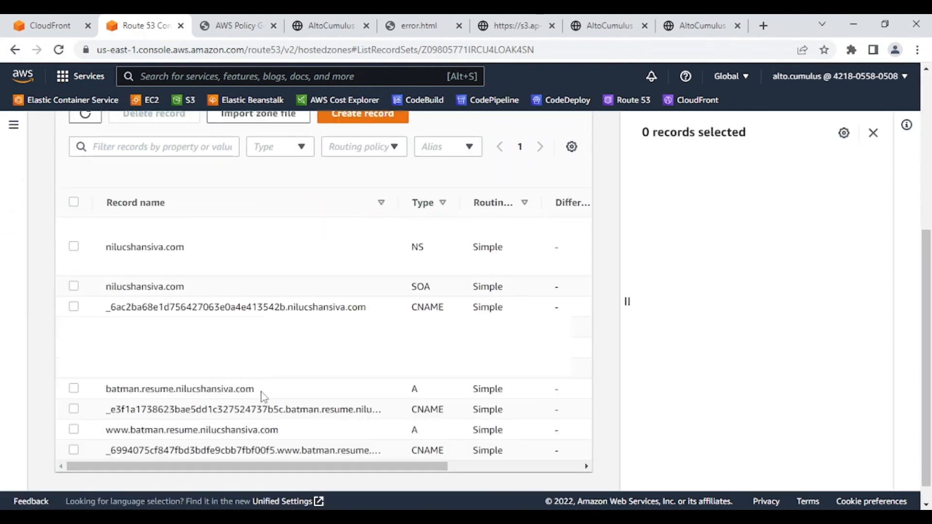
left_click_drag(257, 392, 106, 390)
key("ctrl+c")
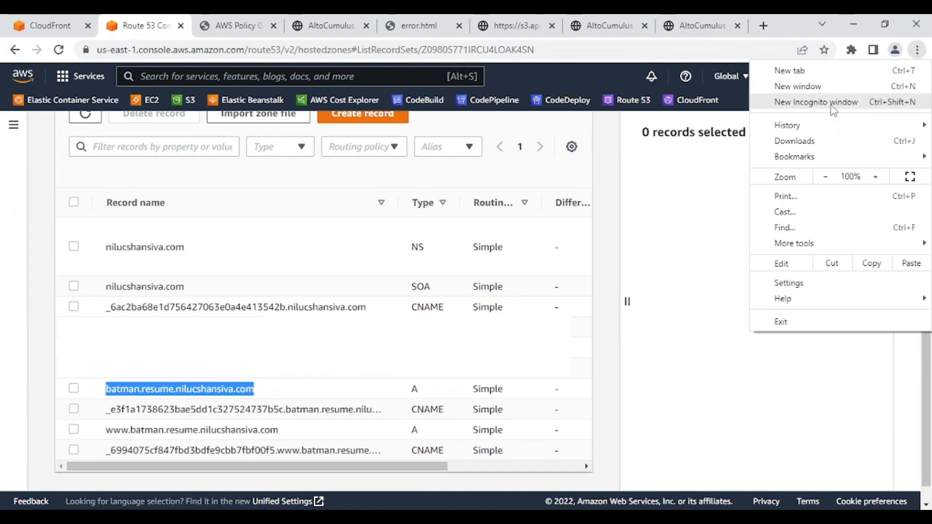
left_click(831, 103)
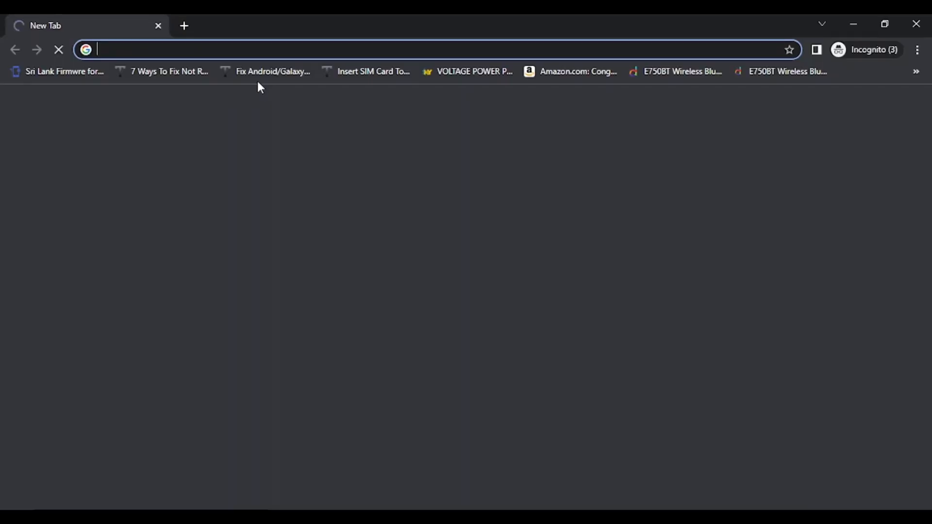
key("ctrl+v")
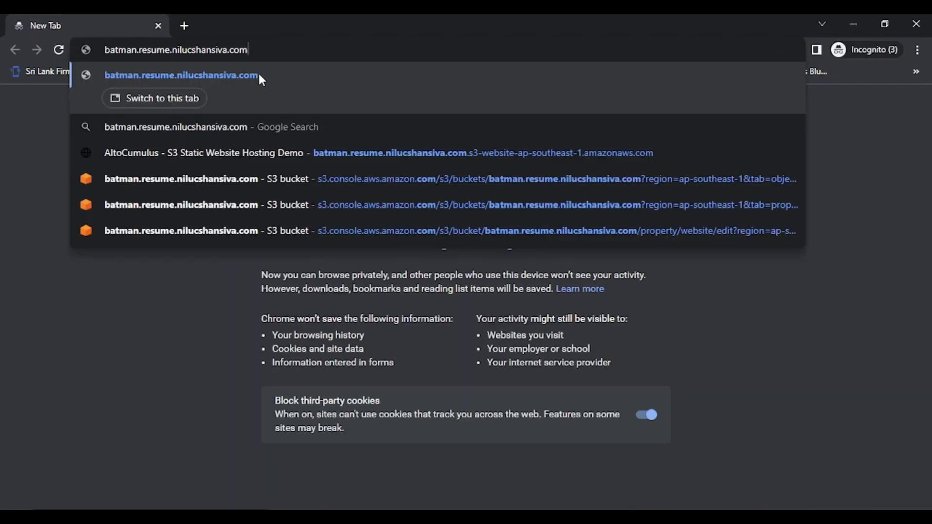
left_click(262, 78)
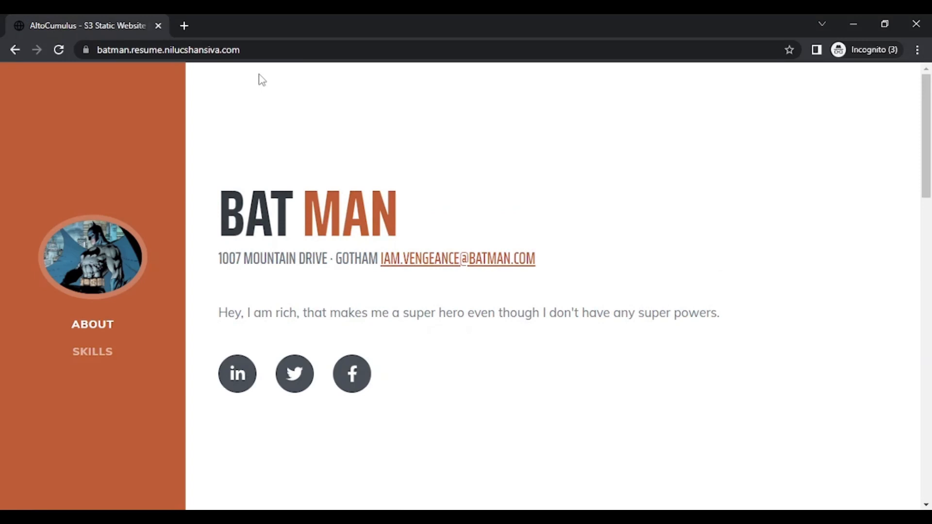
Inspect the loaded site's address and its connection security information, then close the site information
left_click(260, 50)
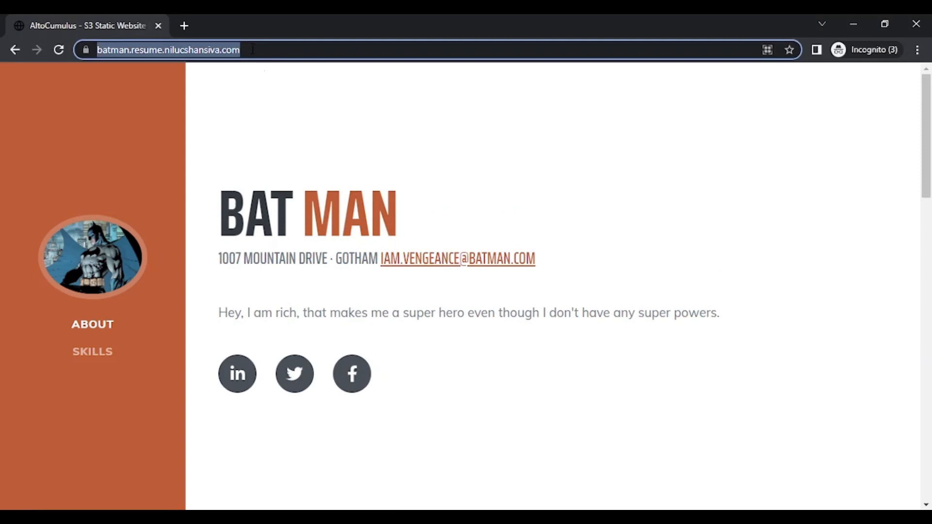
left_click(277, 118)
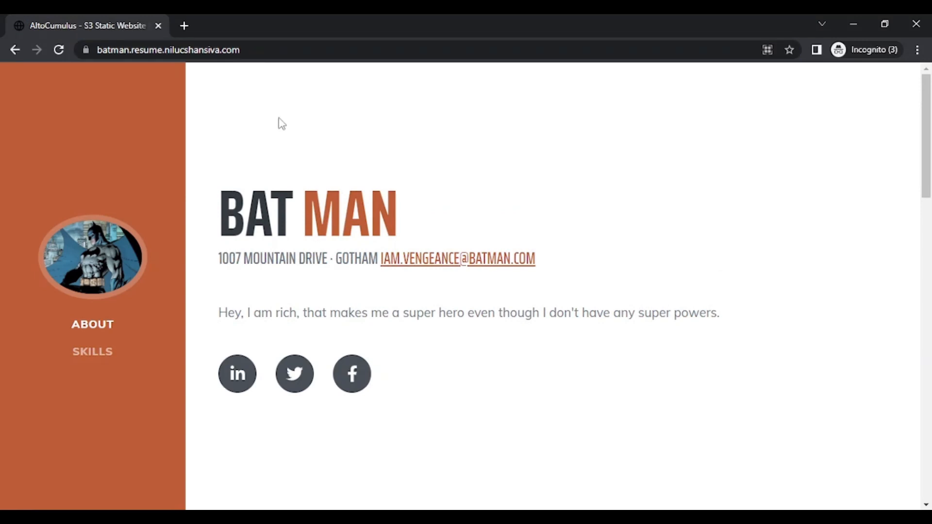
left_click(85, 51)
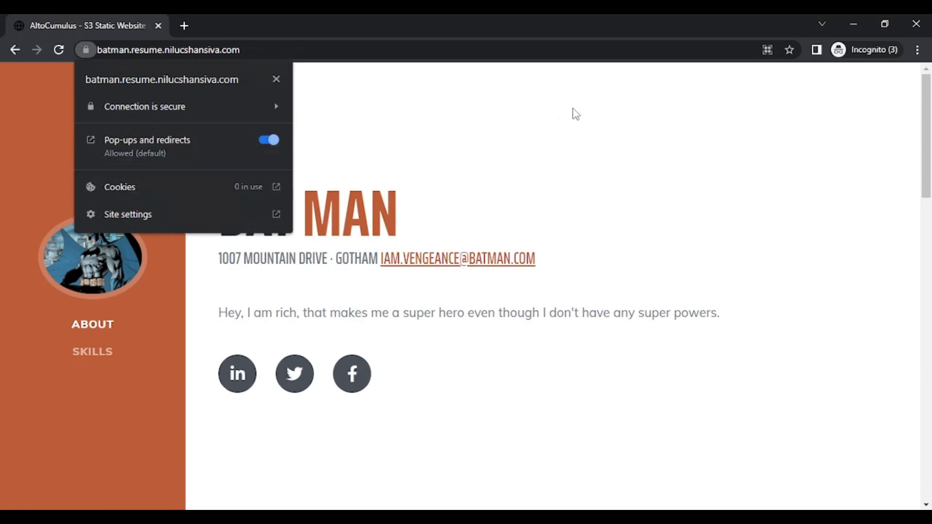
left_click(511, 123)
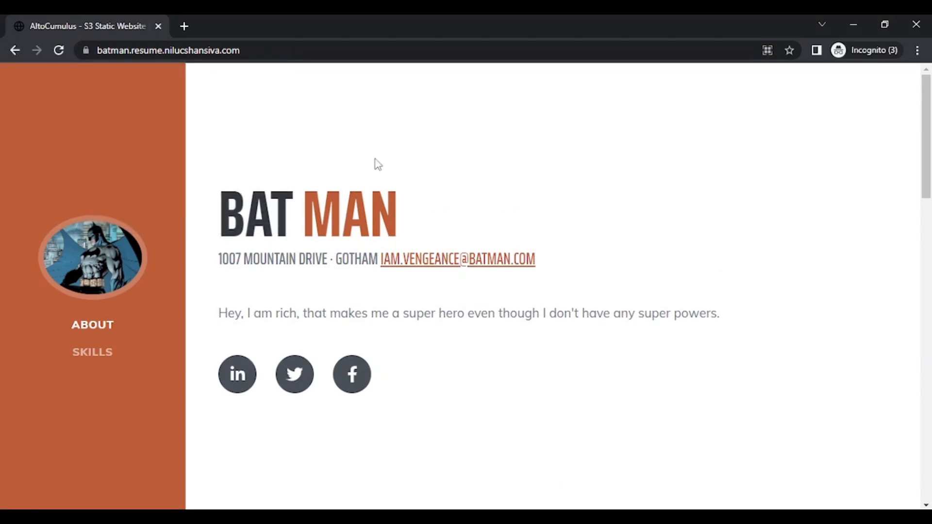